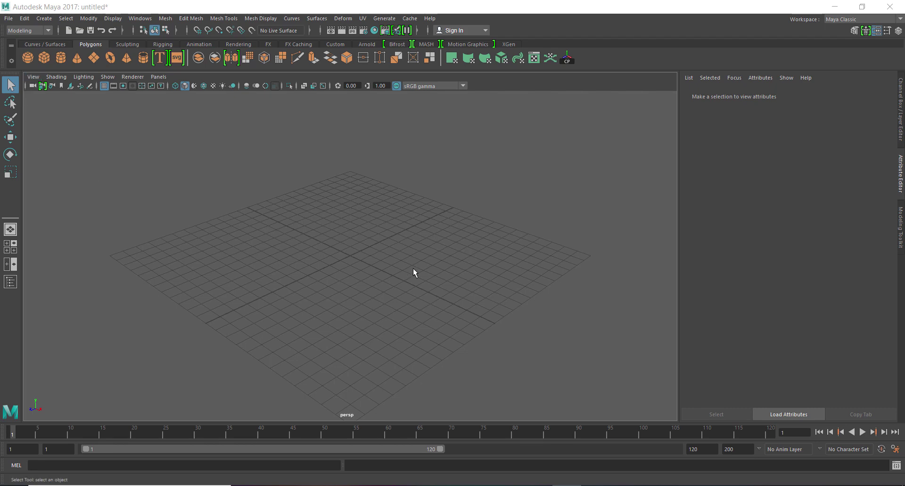
Step: Split the viewport into the four-panel top, persp, front and side layout
click(10, 247)
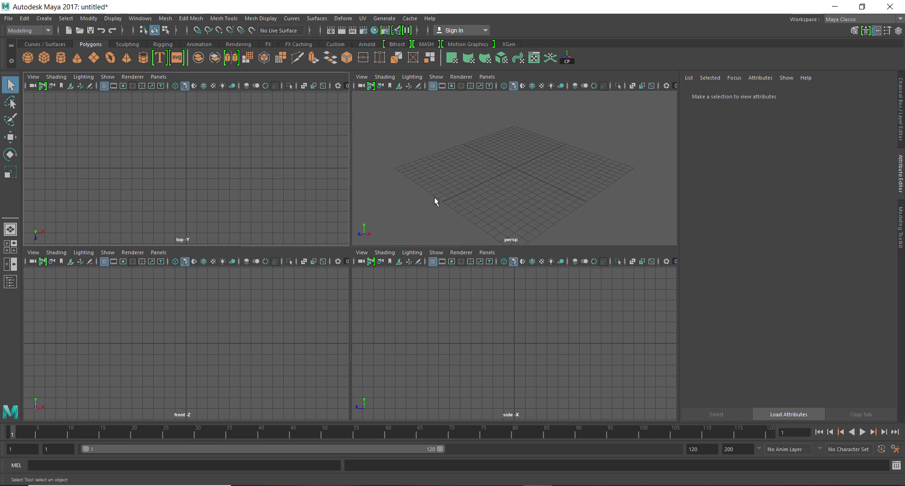
Step: Toggle persp to full screen and back, then show the top camera's topShape attributes
key(space)
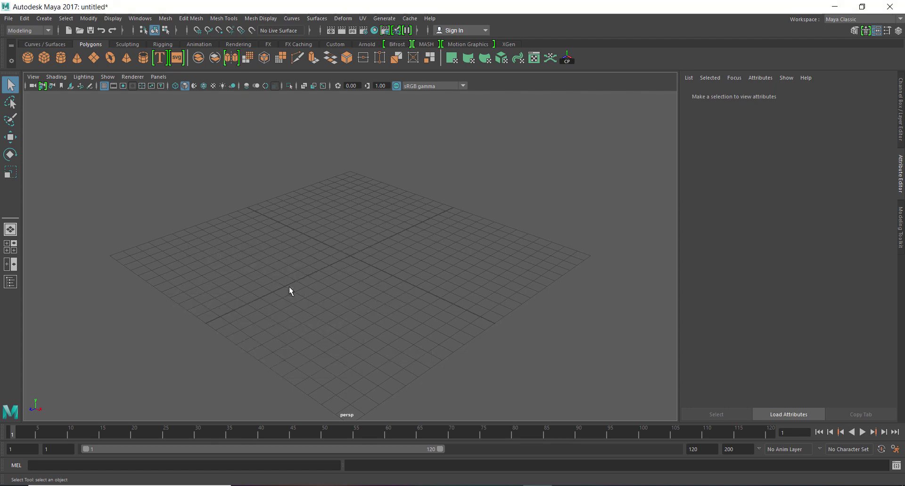
key(space)
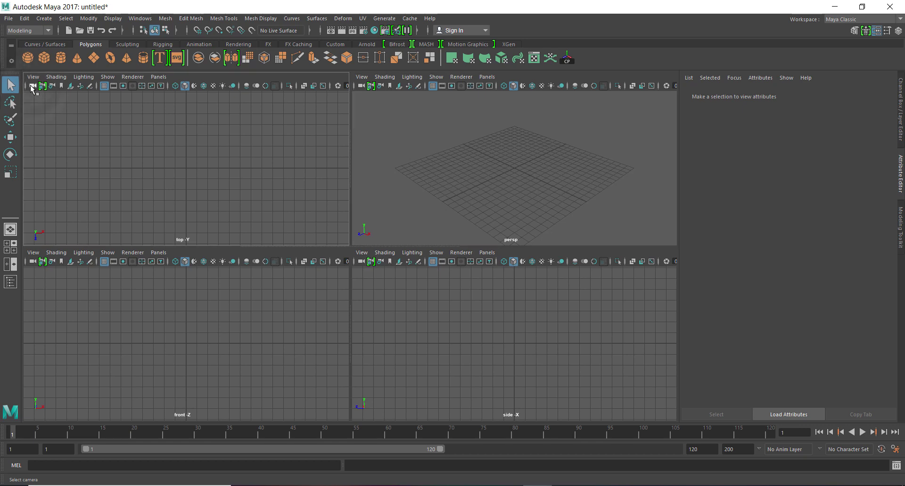
click(32, 87)
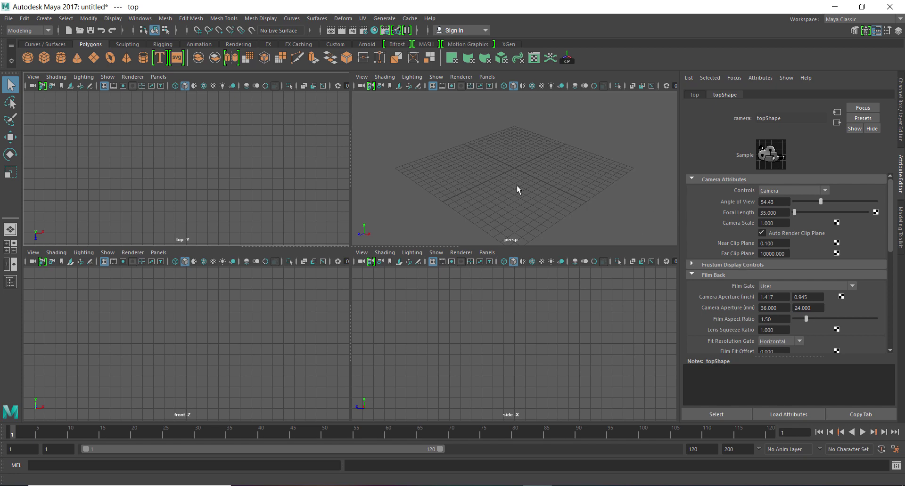
Step: Maximize the perspective view and draw an interactive polygon cube, pCube1, on the grid
key(space)
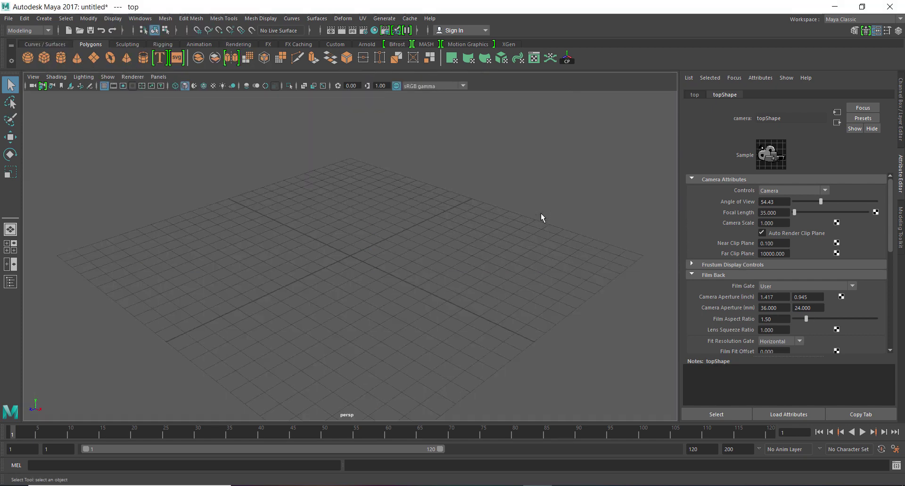
alt+drag(527, 286, 465, 323)
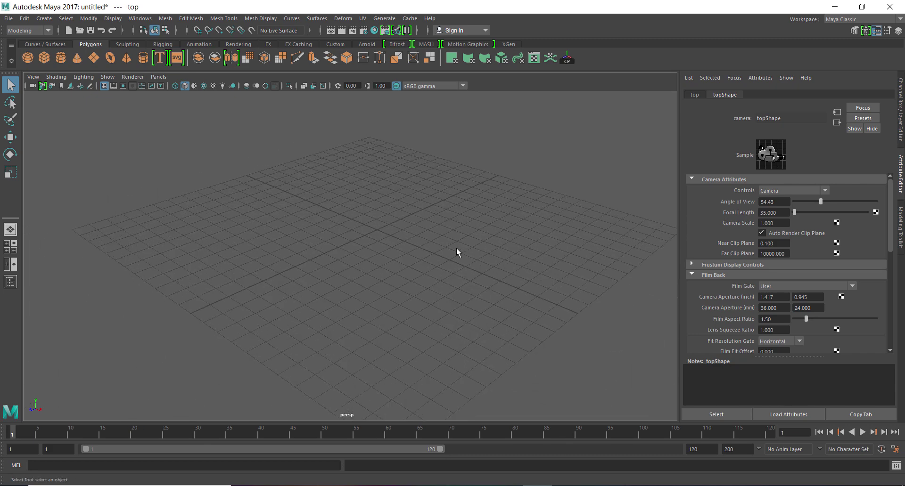
alt+drag(456, 249, 487, 296)
key(g)
drag(364, 235, 361, 315)
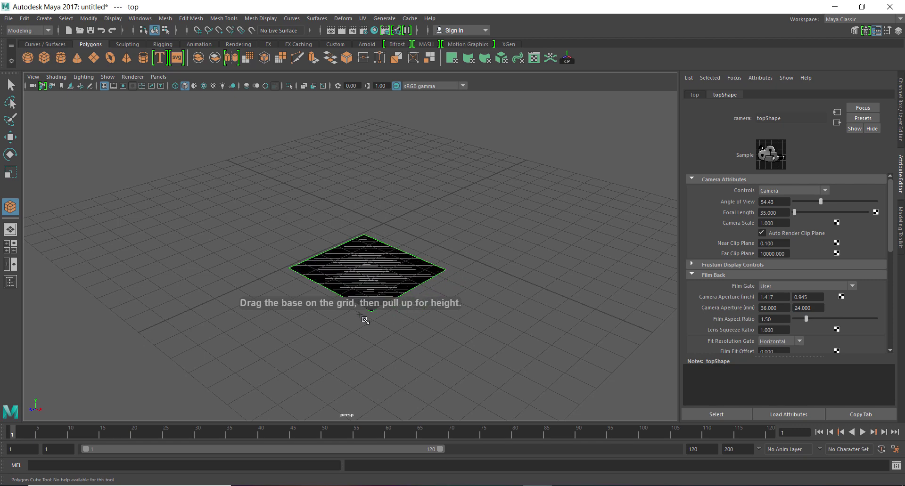
click(476, 270)
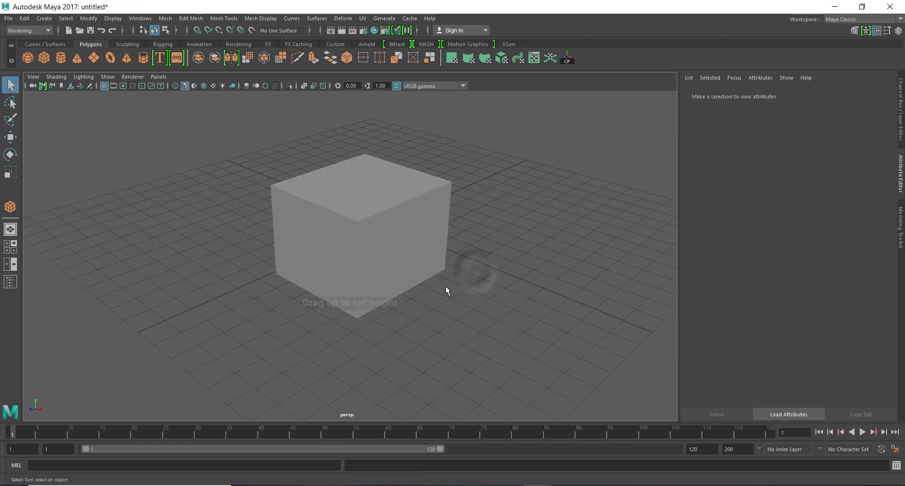
Step: Select pCube1, frame it with F and dolly in close
click(383, 273)
alt+right_drag(527, 316, 176, 256)
scroll(310, 290, down, 2)
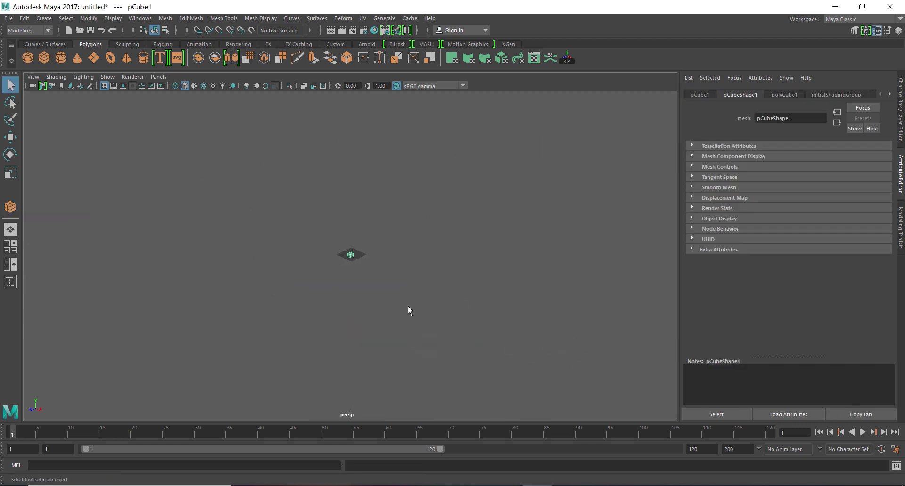
mouse_move(409, 310)
alt+right_down()
mouse_move(166, 260)
mouse_move(354, 281)
mouse_move(451, 329)
mouse_move(572, 366)
mouse_move(404, 307)
alt+right_up()
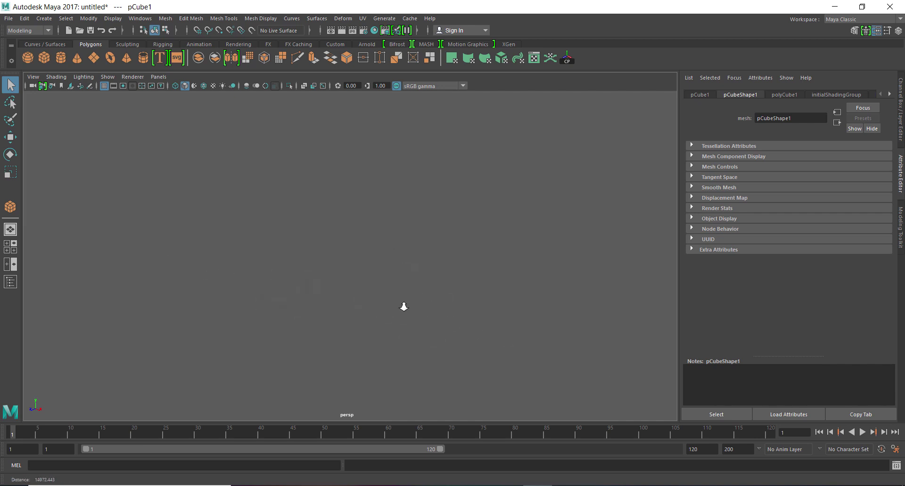
key(f)
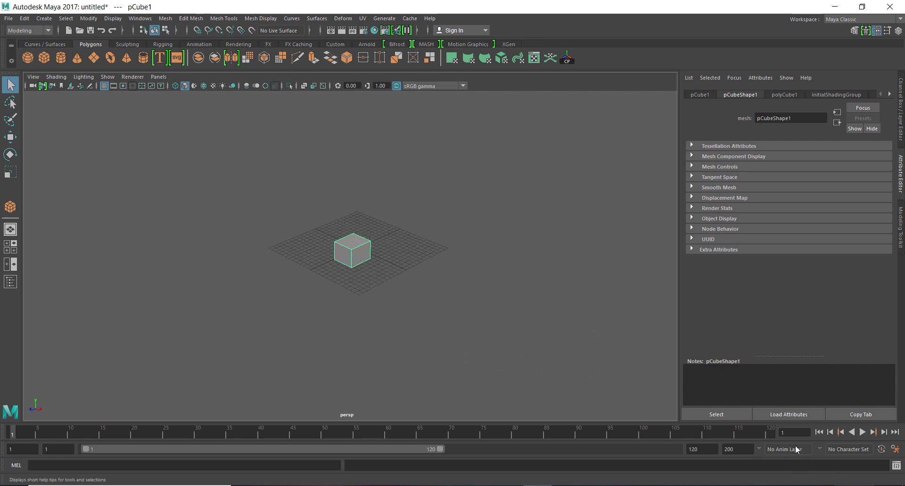
mouse_move(466, 305)
alt+right_down()
mouse_move(525, 369)
mouse_move(533, 347)
mouse_move(607, 414)
mouse_move(511, 352)
mouse_move(515, 335)
mouse_move(554, 368)
mouse_move(376, 292)
mouse_move(497, 311)
mouse_move(384, 269)
mouse_move(489, 295)
alt+right_up()
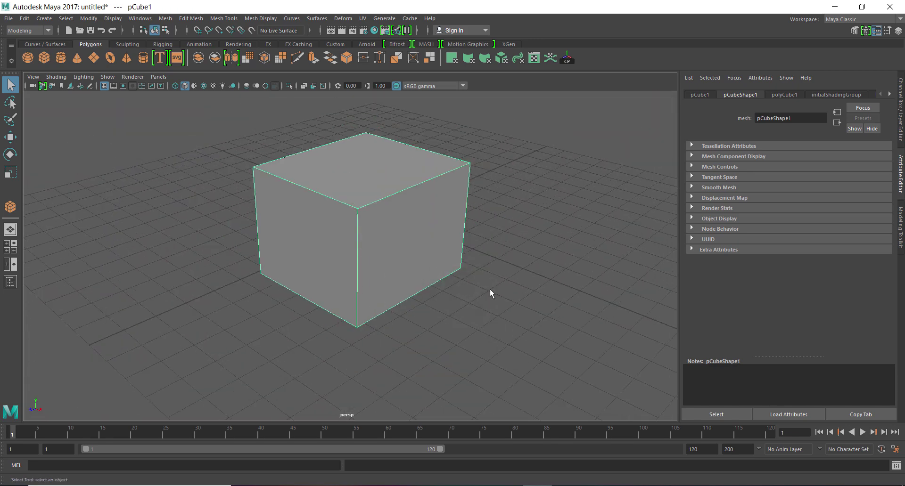
Step: Select the persp camera and set its Far Clip Plane to 3000000
click(33, 85)
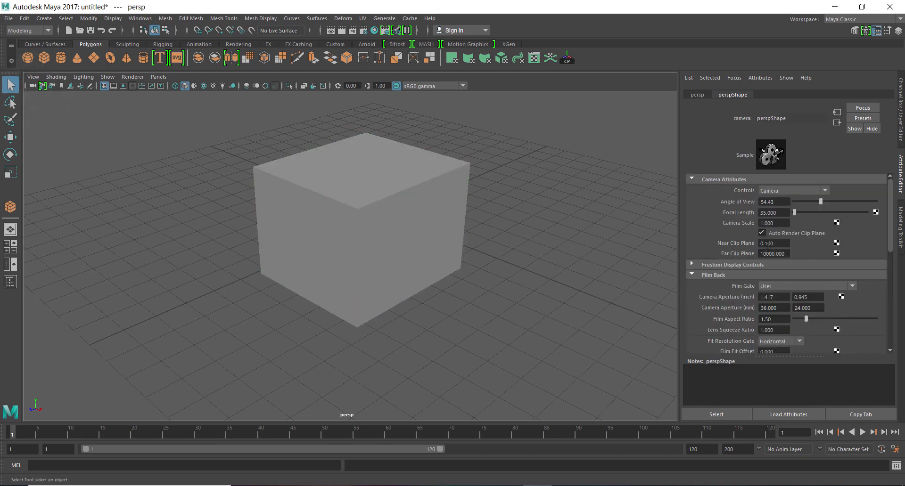
mouse_move(419, 228)
alt+right_down()
mouse_move(493, 273)
mouse_move(456, 261)
alt+right_up()
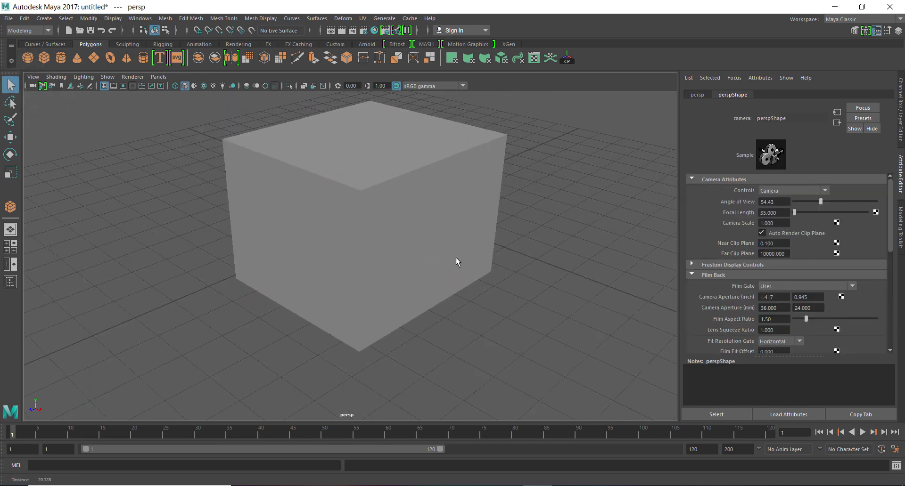
click(777, 243)
mouse_move(516, 286)
alt+right_down()
mouse_move(441, 251)
mouse_move(202, 256)
mouse_move(254, 257)
mouse_move(206, 242)
alt+right_up()
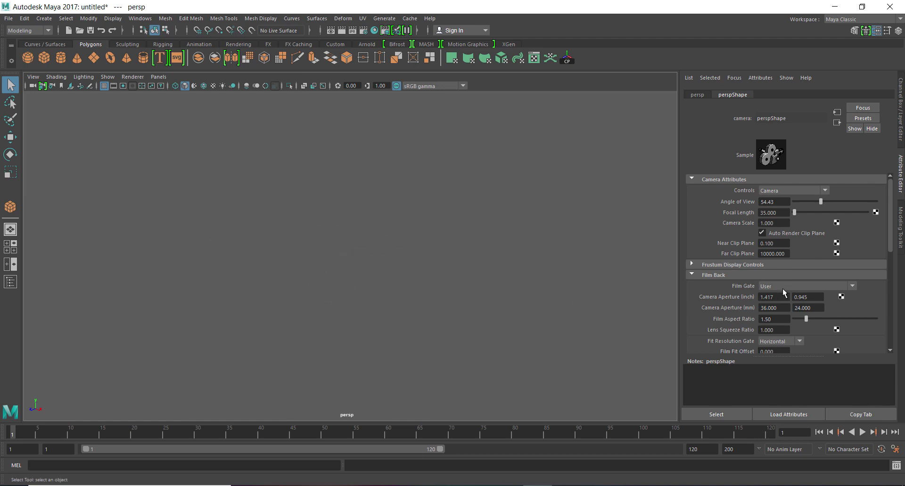
click(770, 255)
key(Return)
scroll(391, 290, up, 5)
scroll(585, 372, up, 4)
scroll(555, 360, up, 5)
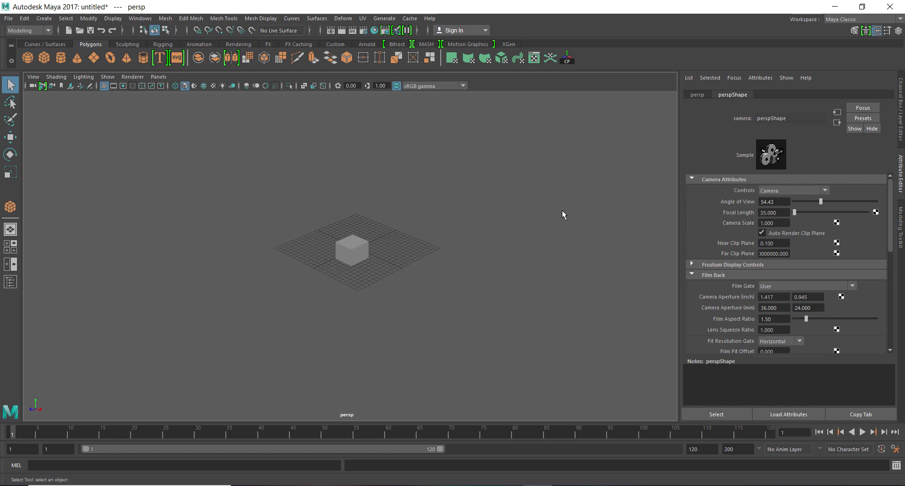
Step: Tumble around pCube1, select it and delete it
mouse_move(563, 215)
alt+right_down()
mouse_move(565, 392)
mouse_move(476, 358)
alt+right_up()
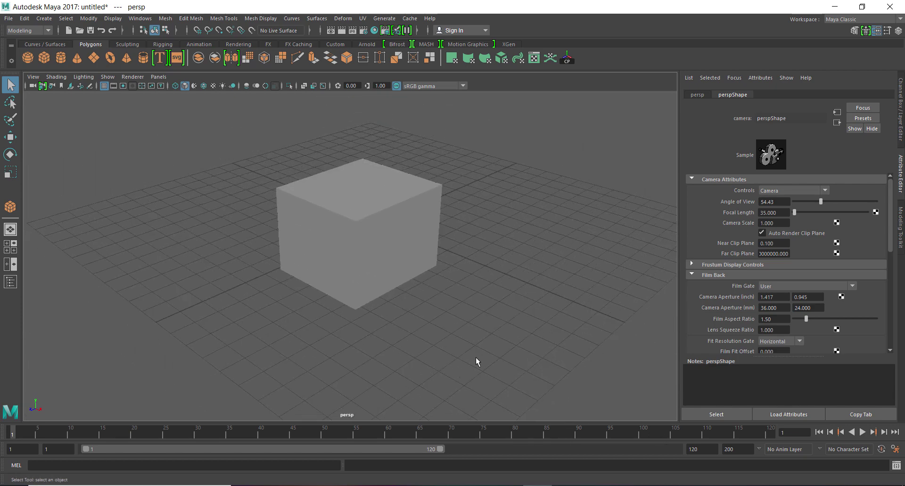
alt+drag(476, 357, 398, 350)
click(232, 191)
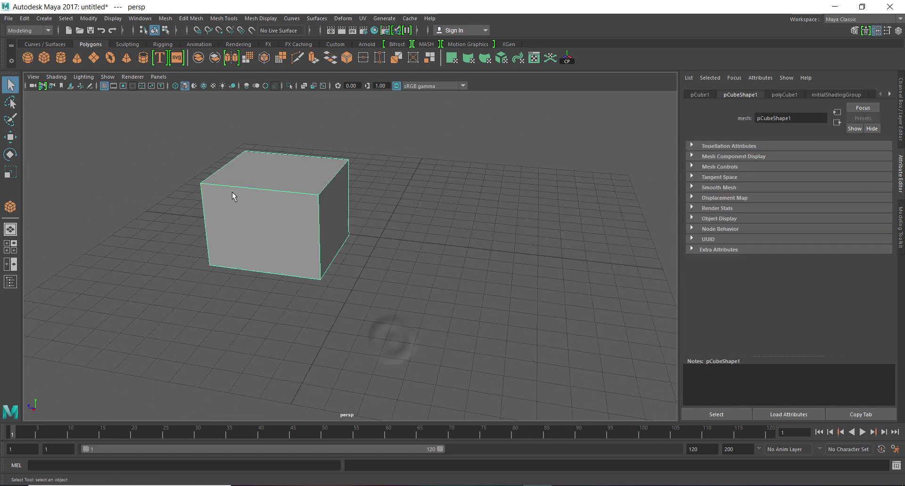
key(Delete)
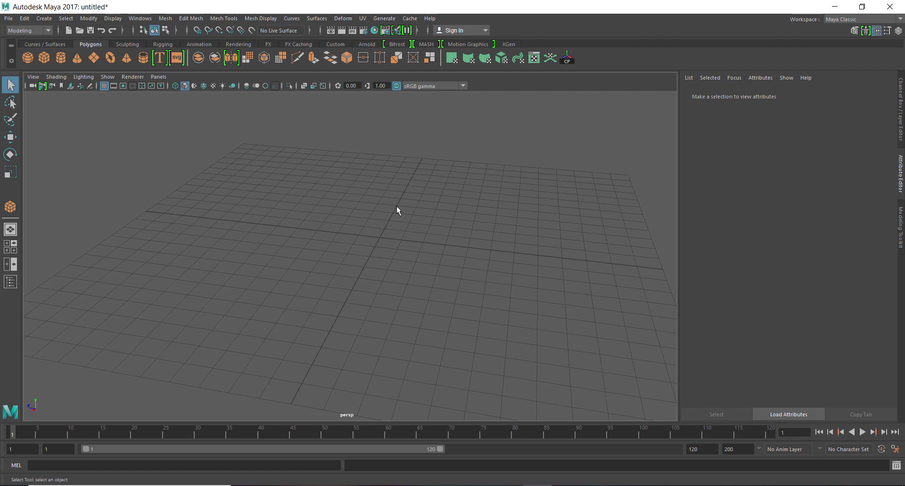
Step: Hide the side panel, then switch to four views and navigate the top view
click(32, 87)
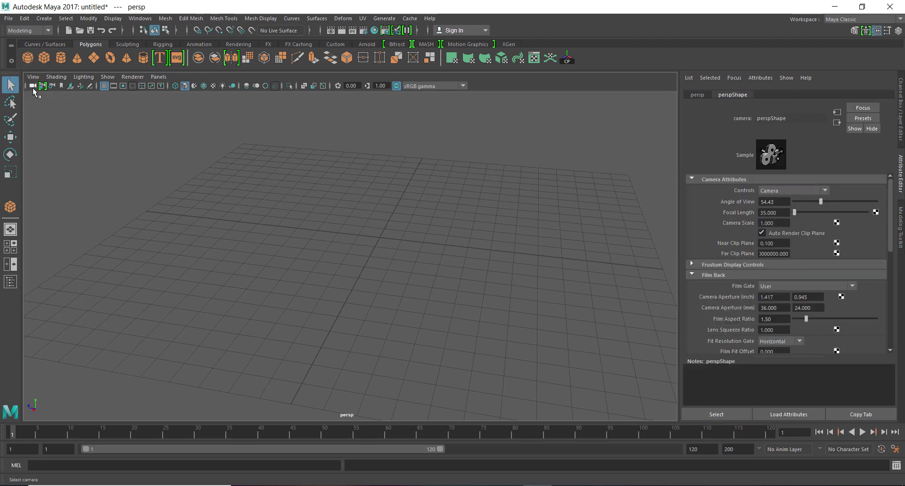
mouse_move(889, 235)
mouse_down()
mouse_move(894, 309)
mouse_move(901, 233)
mouse_up()
key(space)
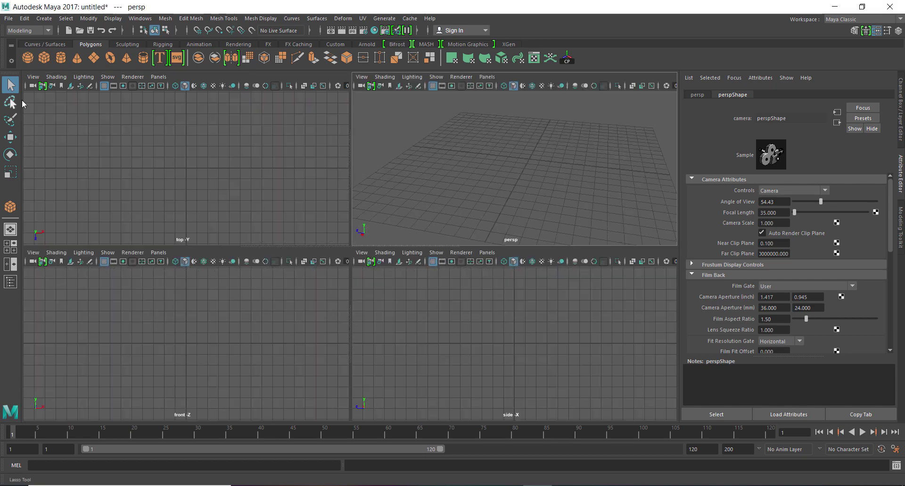
click(41, 87)
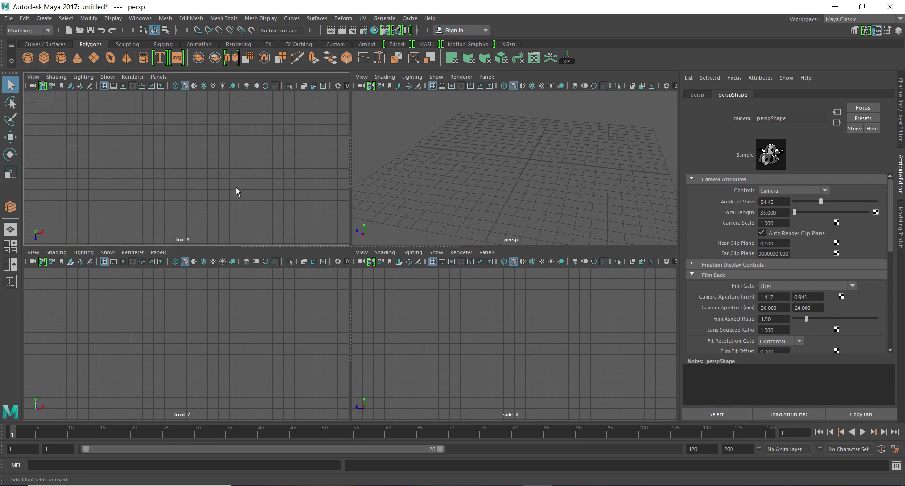
alt+drag(236, 188, 224, 180)
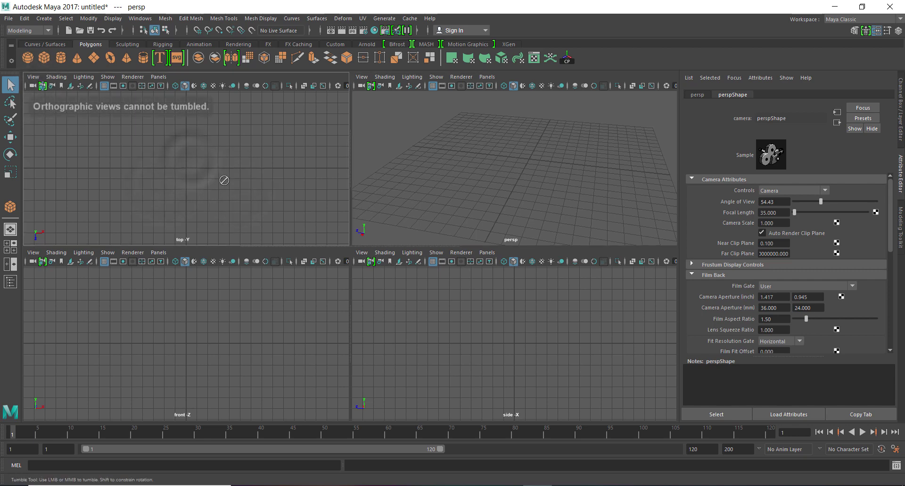
mouse_move(137, 170)
alt+right_down()
mouse_move(214, 207)
mouse_move(100, 167)
alt+right_up()
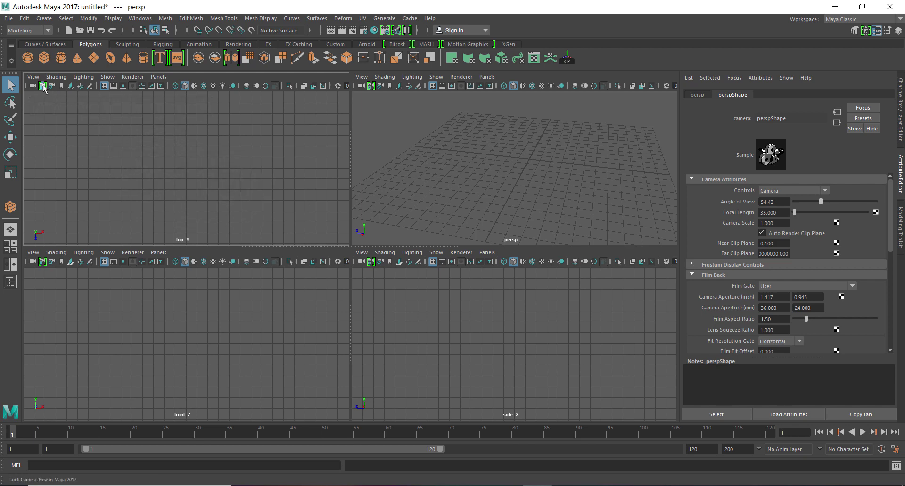
Step: Maximize the perspective view again and dolly to frame the empty grid
key(space)
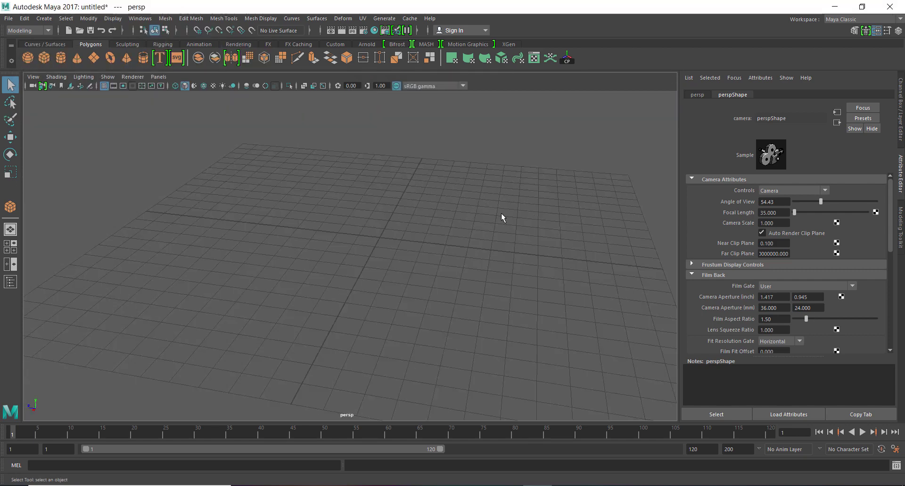
alt+right_drag(532, 270, 485, 307)
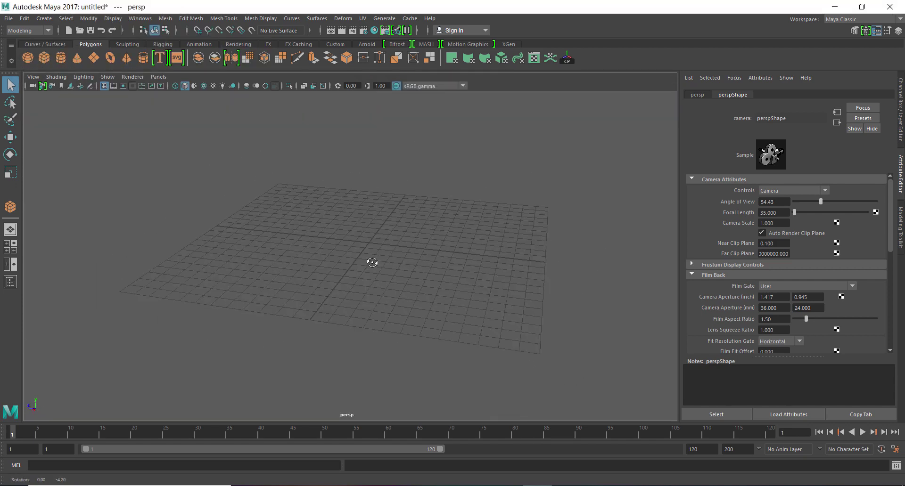
alt+drag(485, 307, 364, 236)
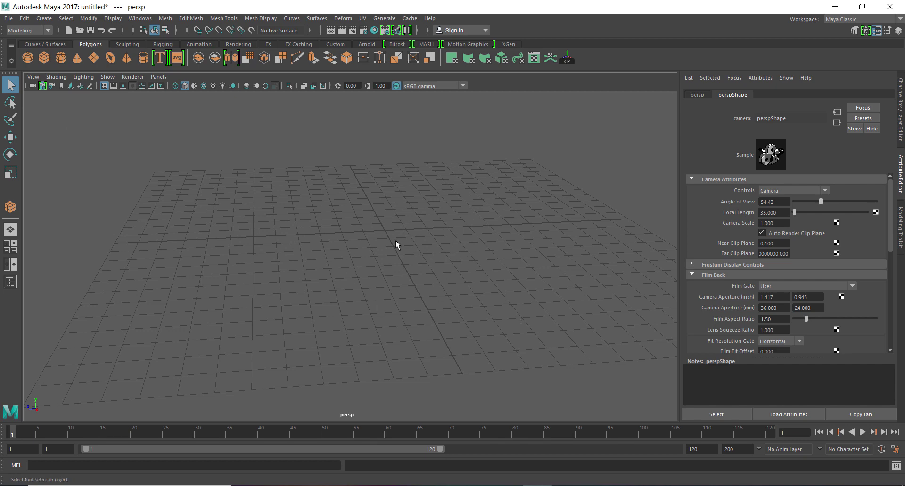
Step: Reopen the side panel on the Channel Box showing persp's Translate X 27.005 and Rotate Y 82.2
click(901, 174)
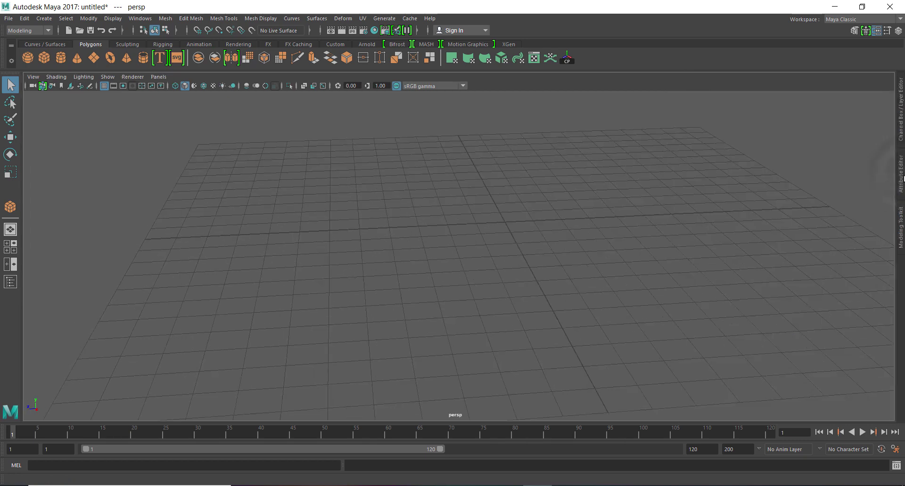
click(901, 174)
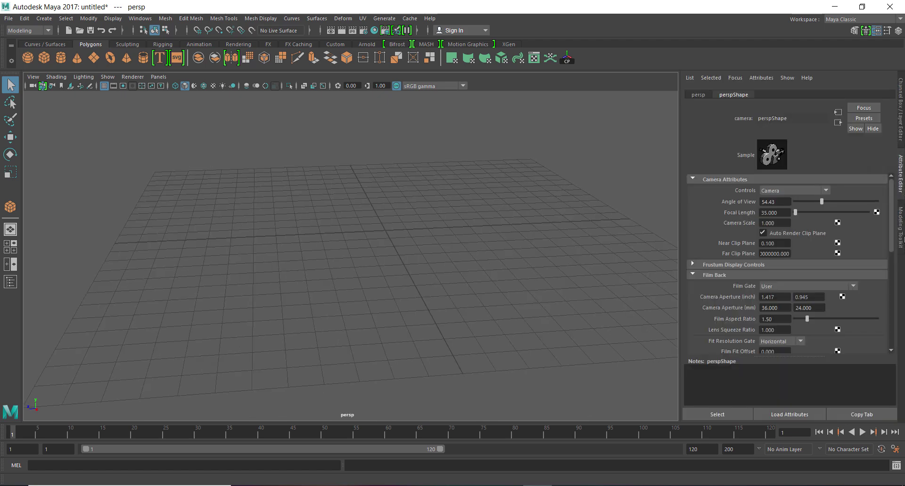
click(900, 231)
click(901, 113)
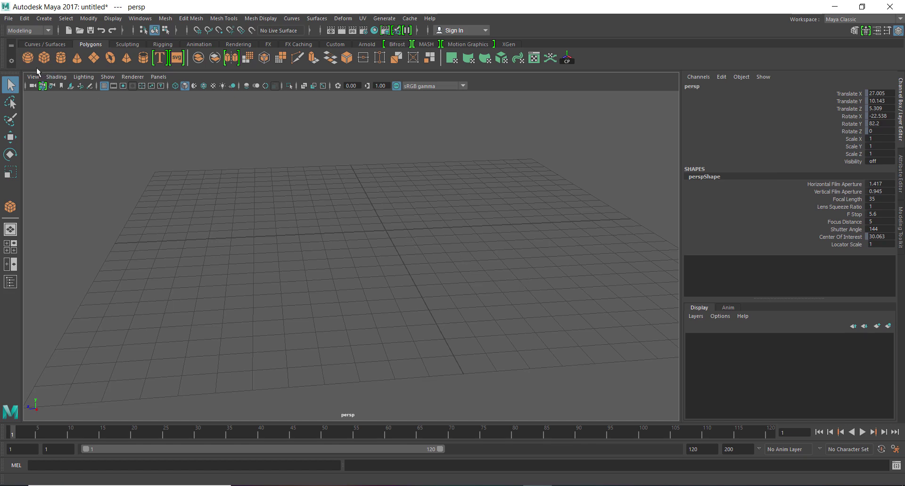
click(32, 85)
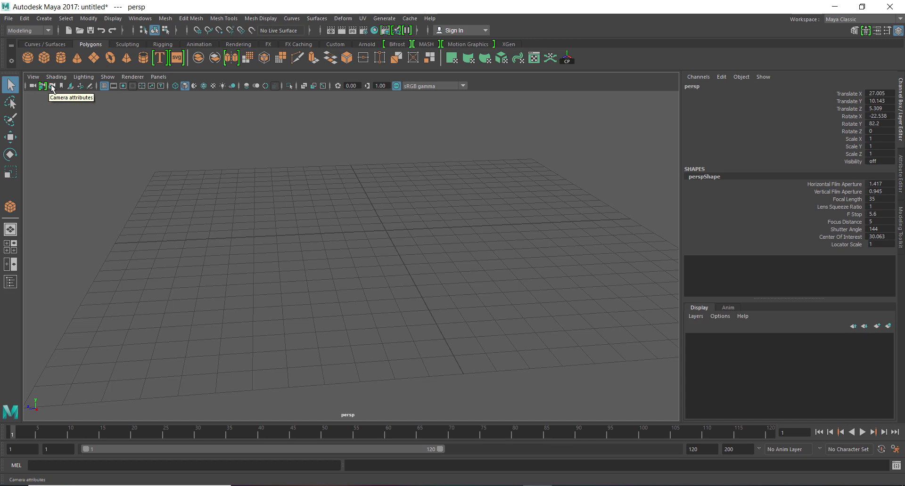
Step: Show perspShape in the Attribute Editor with focal length 35.000 and angle of view 54.43
click(52, 88)
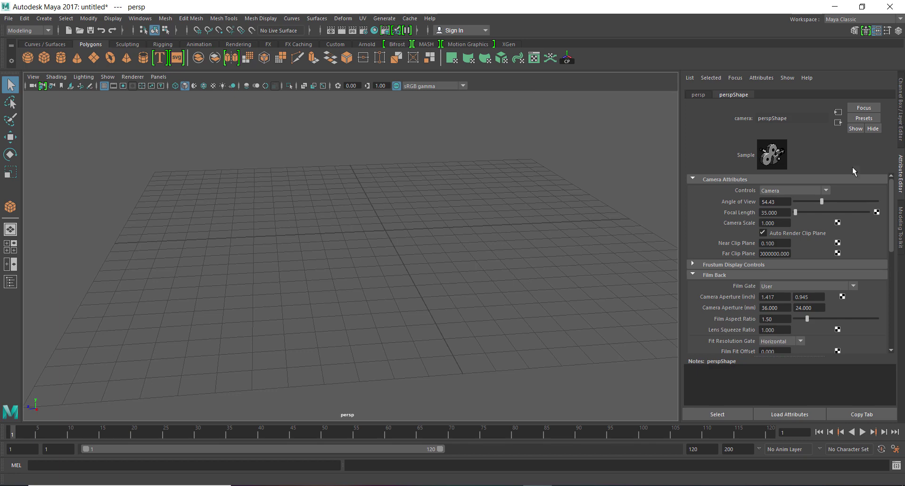
mouse_move(891, 235)
mouse_down()
mouse_move(896, 261)
mouse_move(897, 225)
mouse_up()
Step: Deselect the camera, maximize the front view and open its Predefined Bookmarks list
click(460, 296)
alt+drag(584, 271, 381, 269)
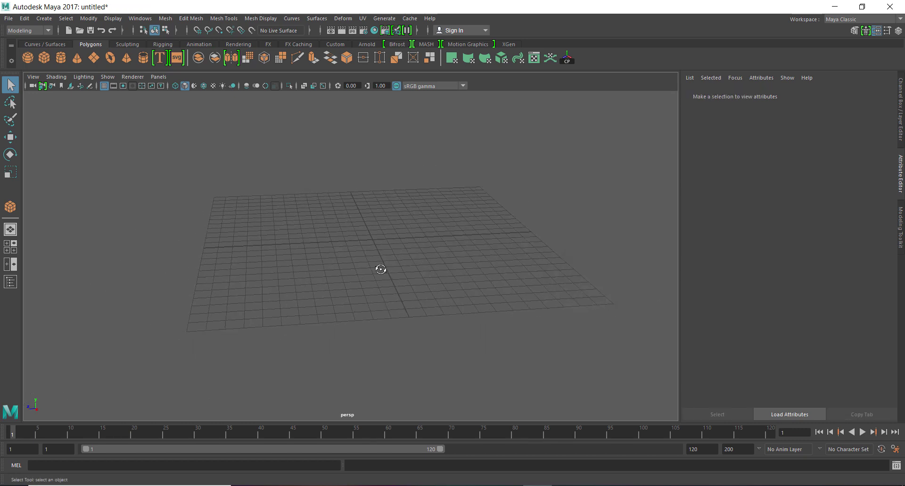
key(space)
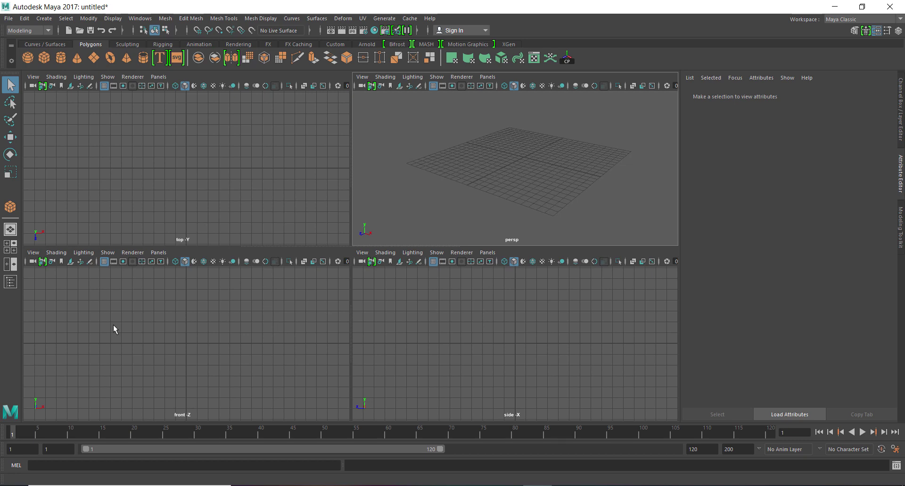
key(space)
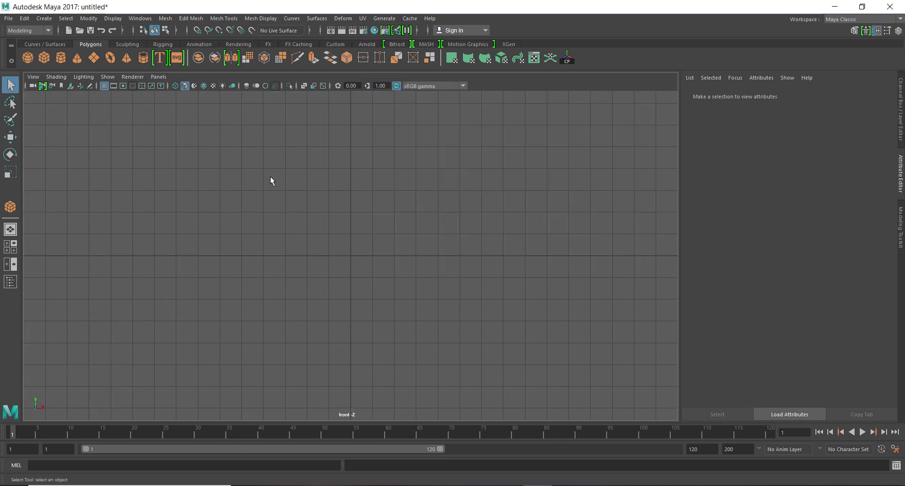
click(35, 78)
mouse_move(64, 235)
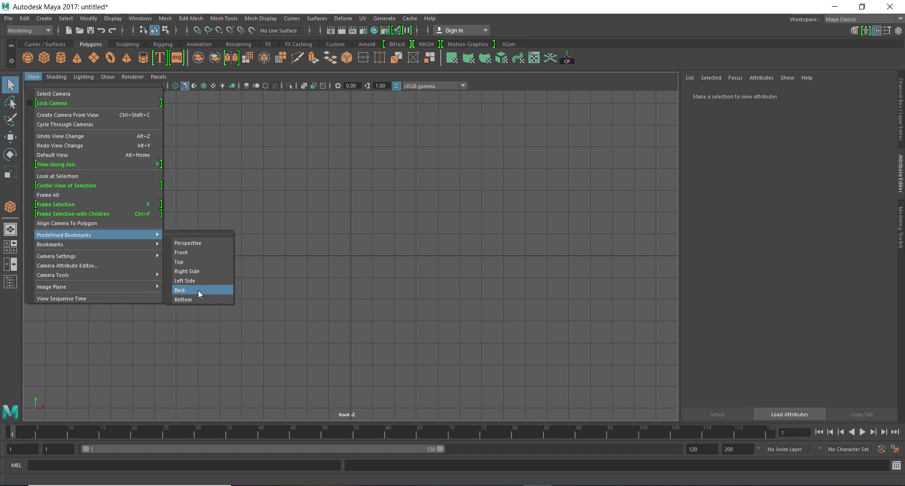
Step: Apply the Back bookmark, then return to a single maximized perspective view
click(198, 290)
key(space)
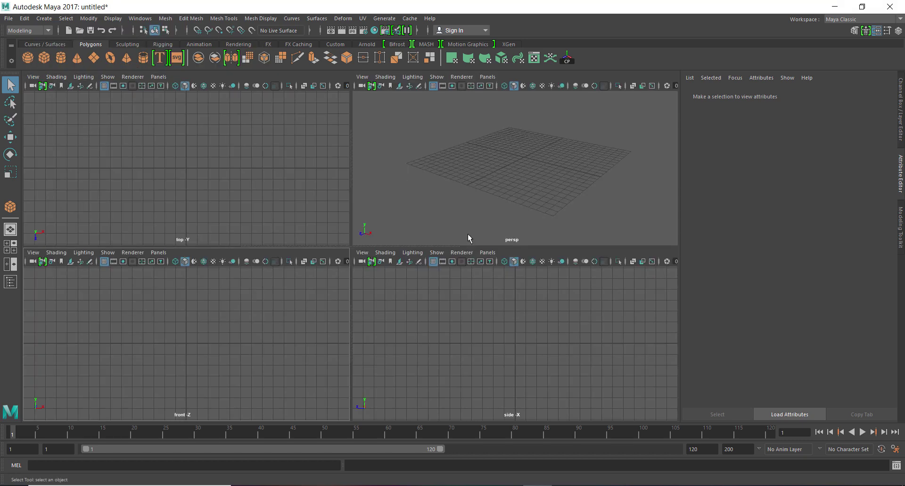
scroll(497, 207, up, 5)
key(space)
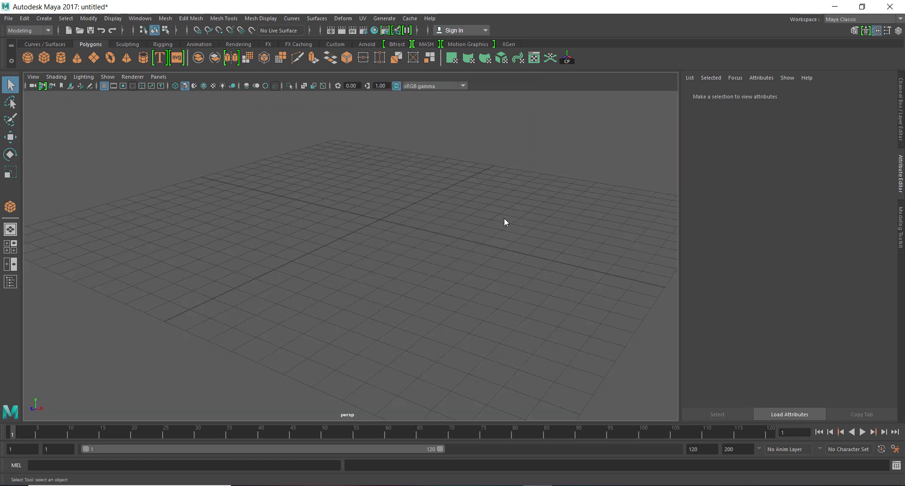
scroll(384, 284, down, 5)
scroll(449, 327, up, 5)
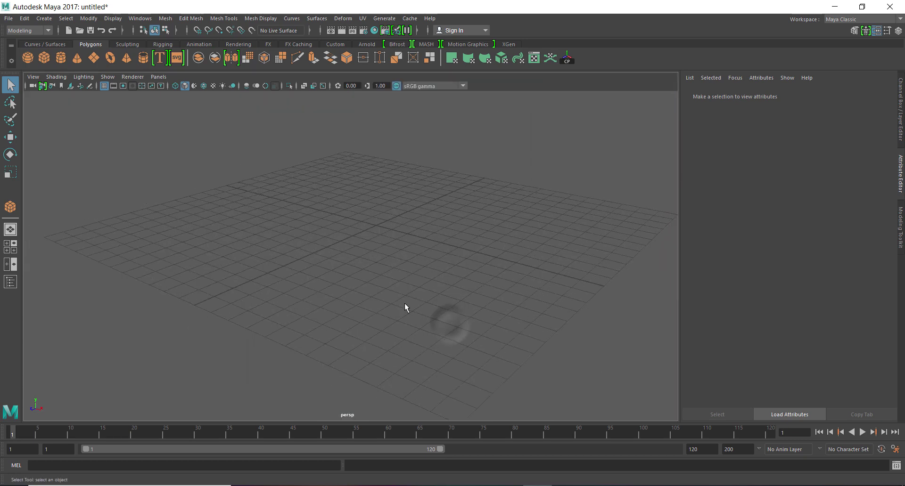
Step: Draw a polygon cube and then a cylinder beside it on the grid
click(43, 58)
mouse_move(319, 295)
mouse_down()
mouse_move(311, 365)
mouse_move(300, 213)
mouse_up()
click(61, 57)
mouse_move(428, 281)
mouse_down()
mouse_move(451, 293)
mouse_move(453, 276)
mouse_move(409, 328)
mouse_move(391, 333)
mouse_up()
Step: Move the cylinder toward the cube, pushing it closer along Z
key(w)
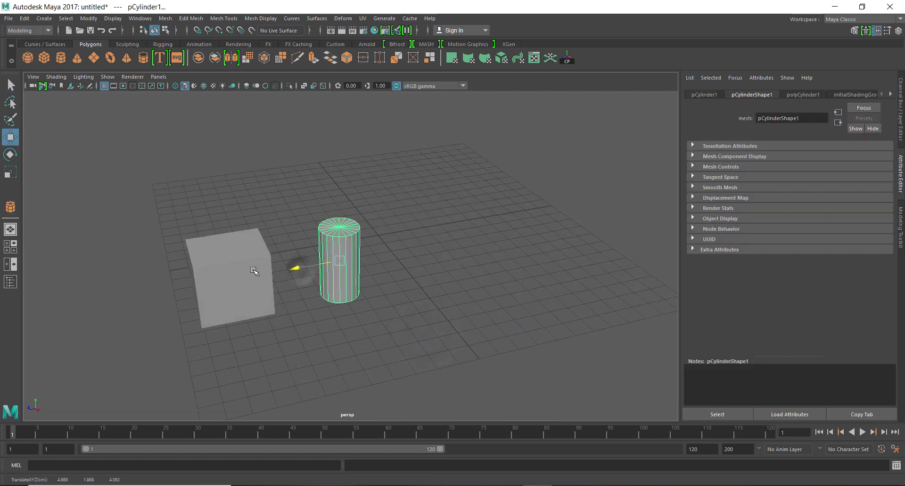
mouse_move(301, 268)
mouse_down()
mouse_move(299, 309)
mouse_move(359, 332)
mouse_move(363, 323)
mouse_up()
mouse_move(302, 327)
mouse_down()
mouse_move(296, 321)
mouse_move(340, 330)
mouse_move(362, 360)
mouse_up()
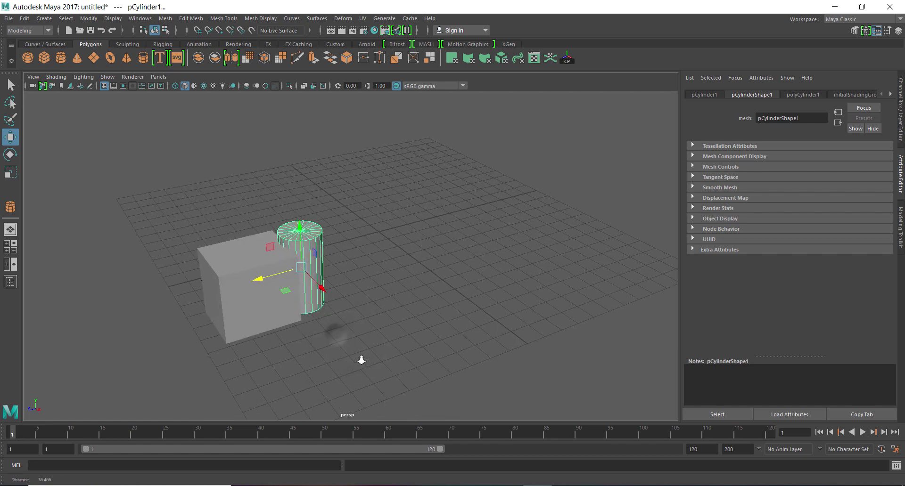
scroll(330, 311, up, 2)
Step: Scale the cylinder shorter and slide it along Z until it presses against the cube
key(r)
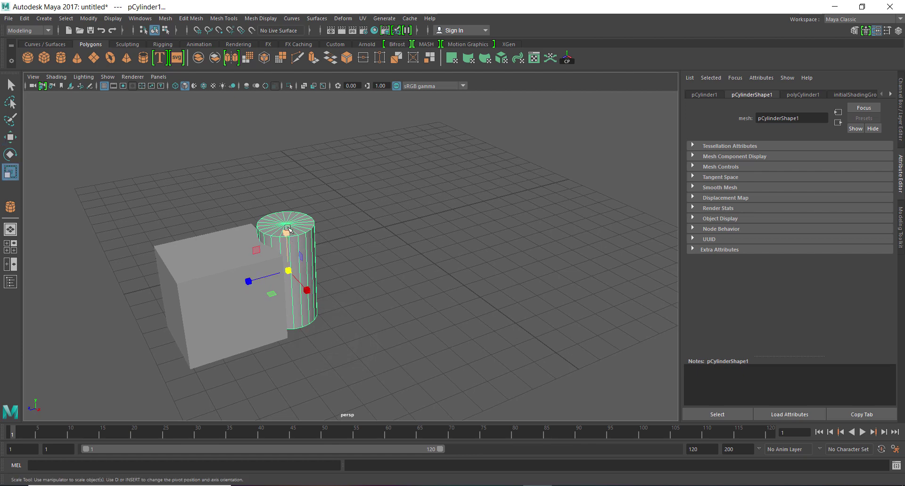
drag(292, 243, 288, 248)
key(w)
mouse_move(361, 323)
alt+mouse_down()
mouse_move(289, 317)
mouse_move(355, 323)
alt+mouse_up()
scroll(119, 227, up, 3)
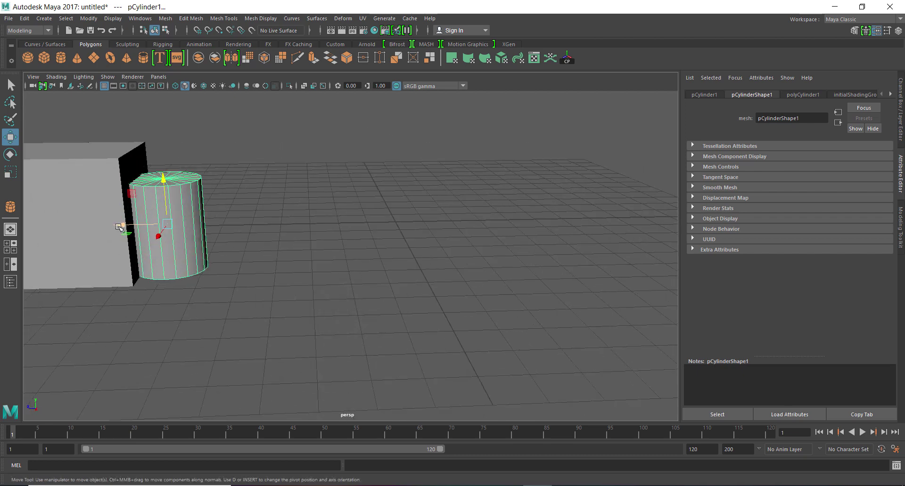
drag(119, 227, 183, 258)
scroll(113, 272, down, 3)
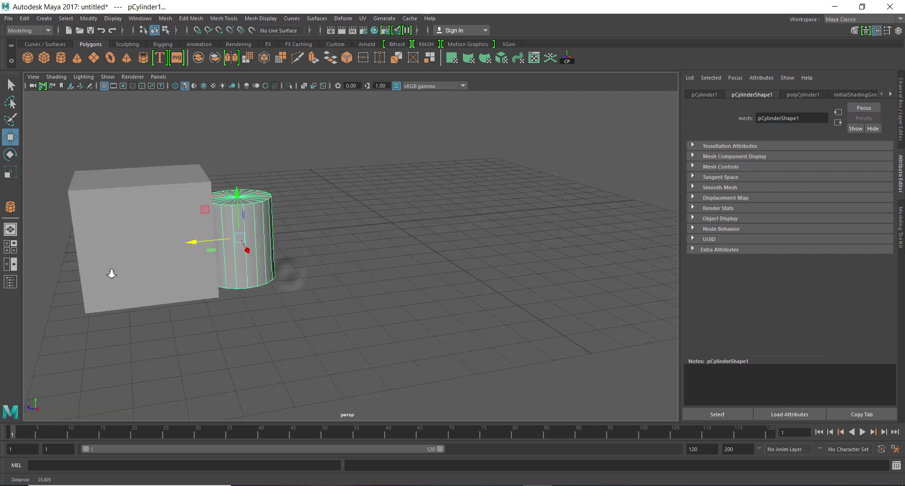
alt+drag(113, 273, 175, 276)
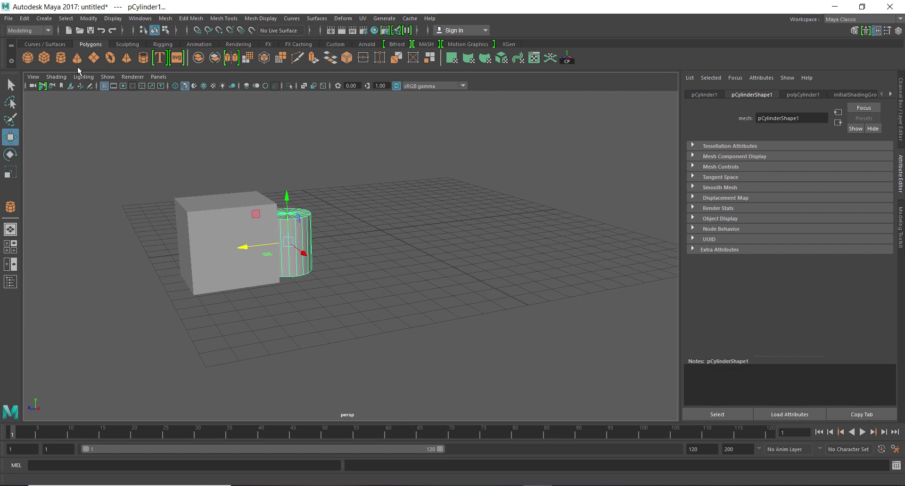
click(76, 57)
Step: Draw a polygon cone on the grid in front of the cube
alt+drag(317, 333, 343, 321)
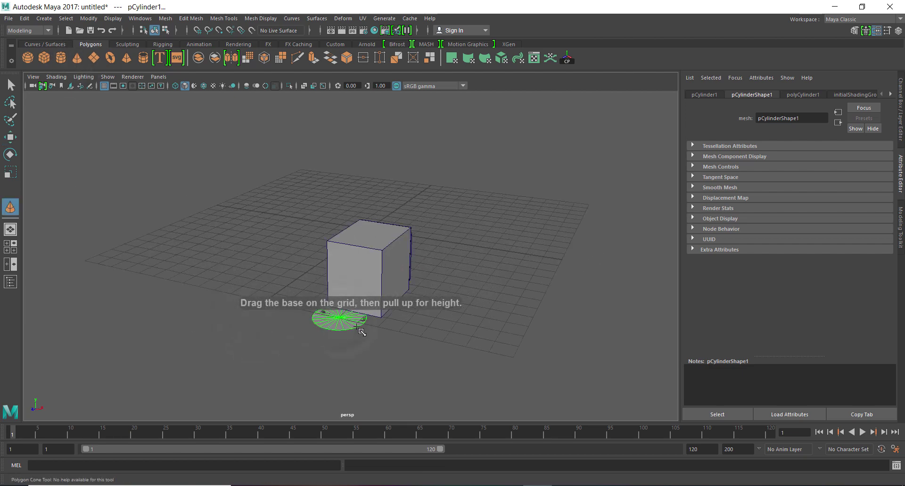
mouse_move(343, 320)
mouse_down()
mouse_move(361, 324)
mouse_move(354, 263)
mouse_move(370, 348)
mouse_move(390, 342)
mouse_move(461, 393)
mouse_up()
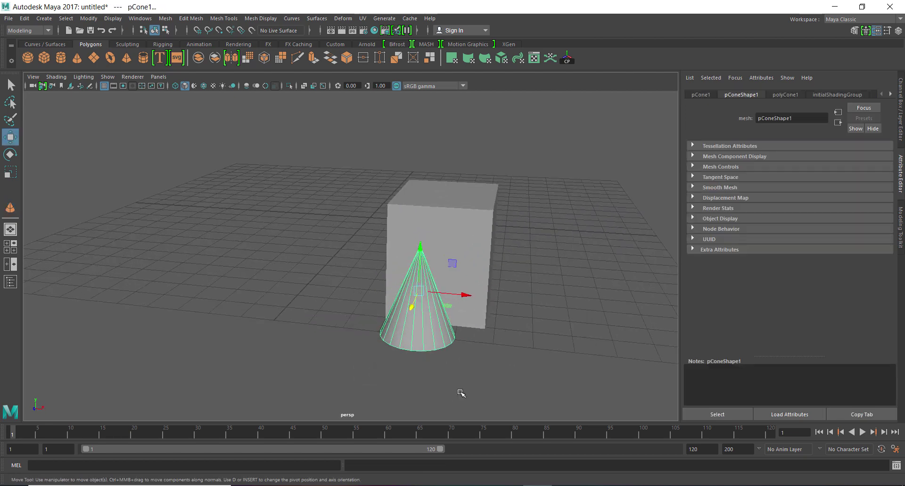
click(466, 295)
Step: Dolly and tumble the camera toward the cube and cone, then bring up the hotbox camera views
alt+right_drag(470, 298, 356, 347)
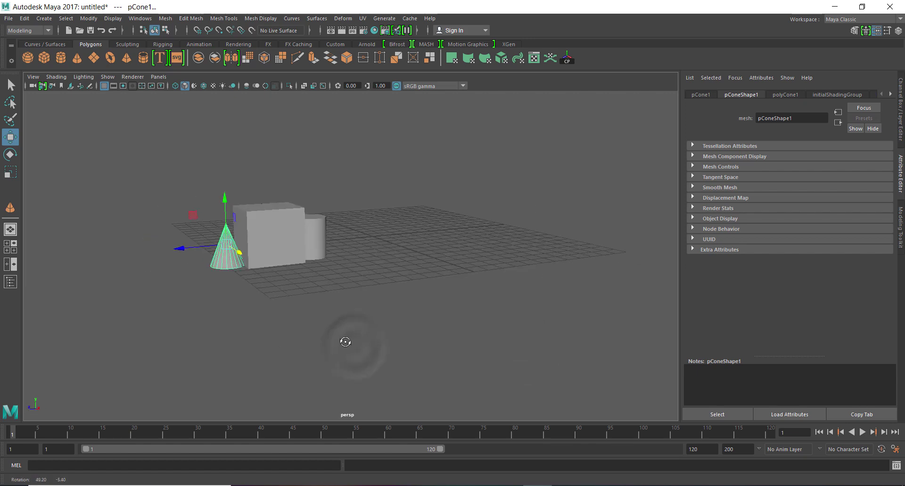
alt+drag(357, 347, 400, 348)
alt+right_drag(400, 347, 644, 325)
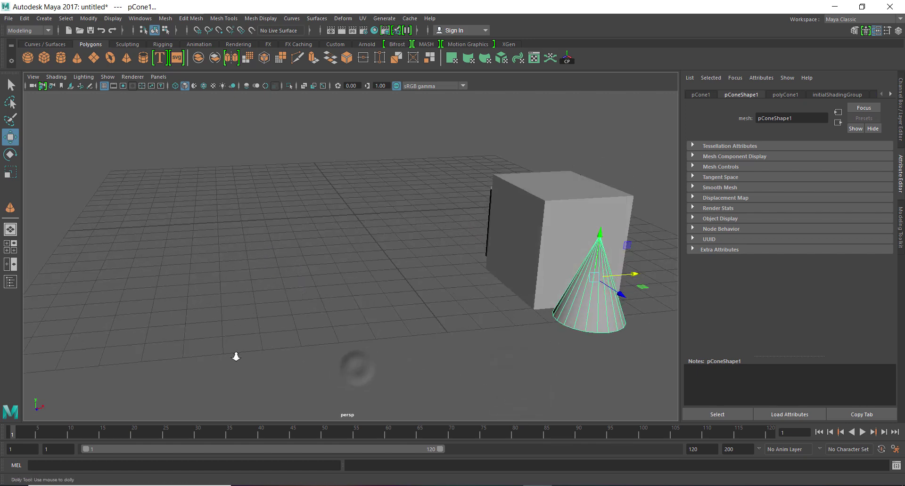
scroll(236, 356, down, 3)
key(space)
drag(300, 350, 302, 351)
Step: Switch to the front camera view, deselect the cone and zoom in
key(f)
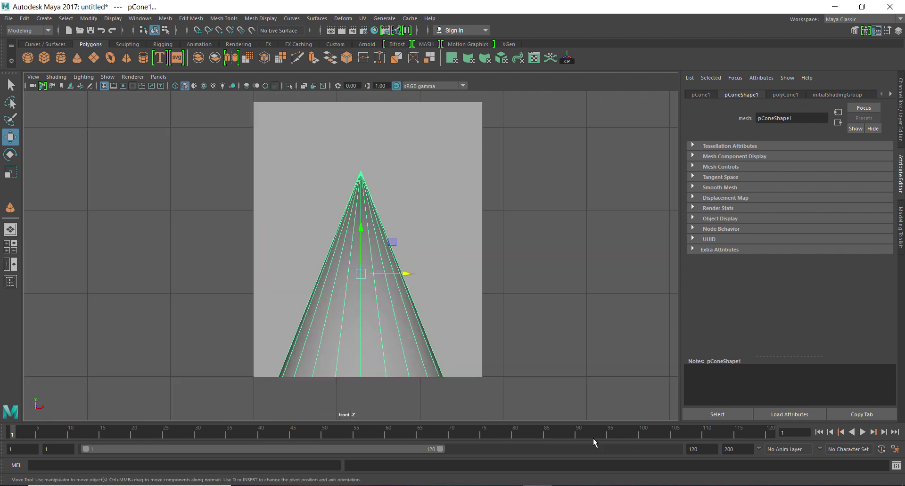
scroll(518, 353, down, 3)
click(515, 335)
scroll(553, 388, up, 2)
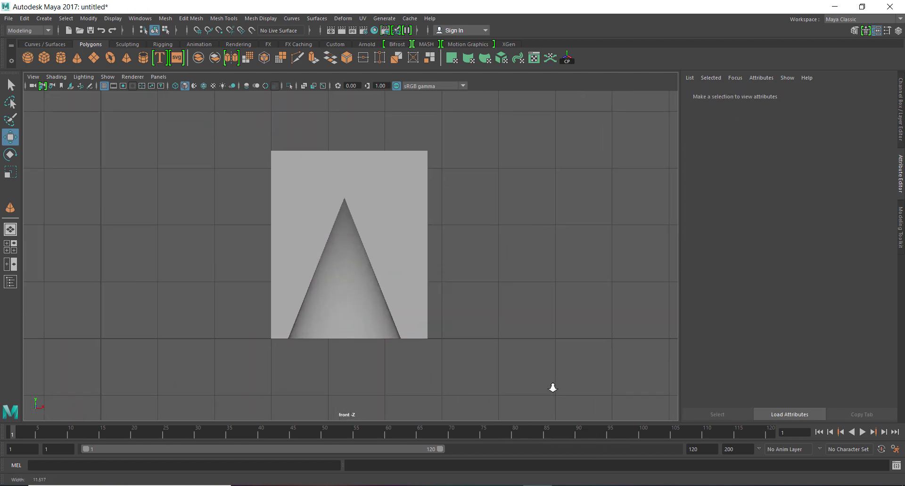
scroll(542, 384, up, 1)
scroll(534, 382, up, 1)
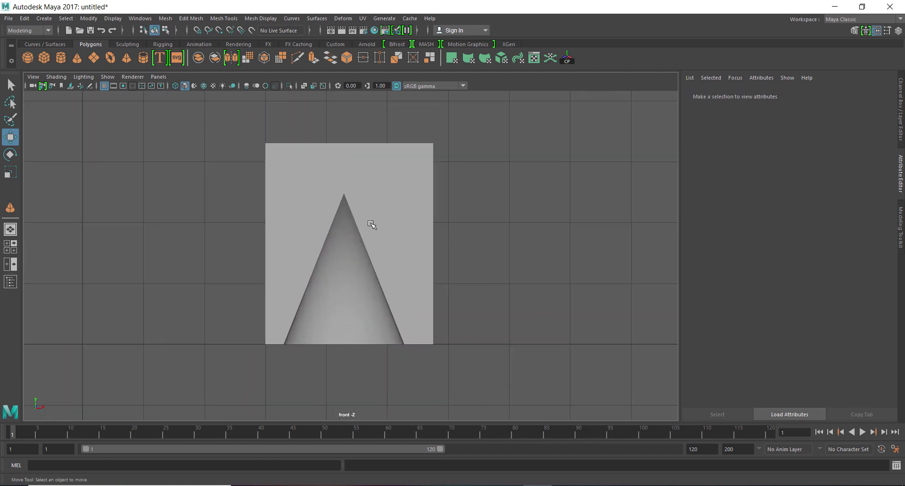
Step: Nudge the cone slightly upward, then open View > Predefined Bookmarks
click(347, 271)
drag(347, 222, 347, 224)
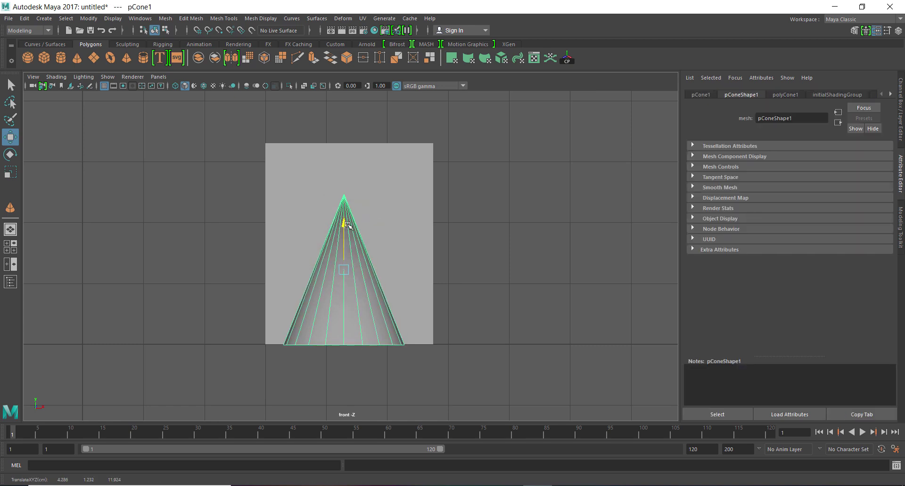
drag(347, 225, 347, 223)
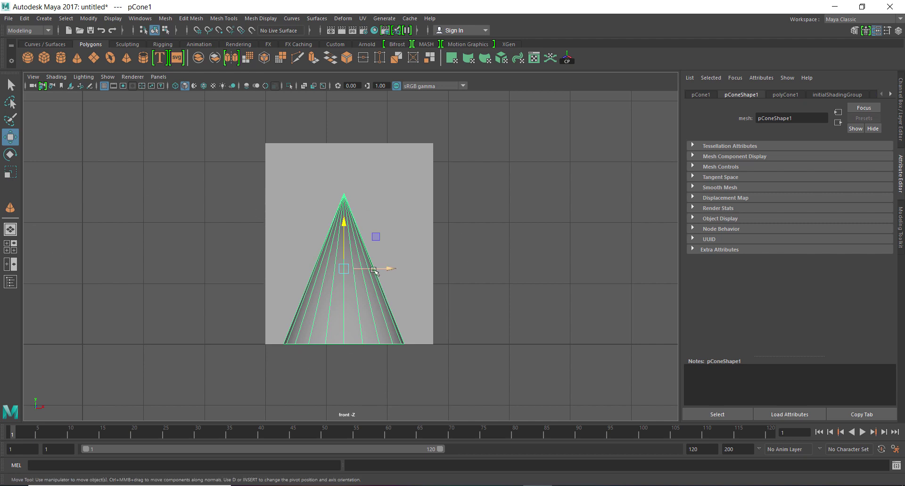
click(33, 77)
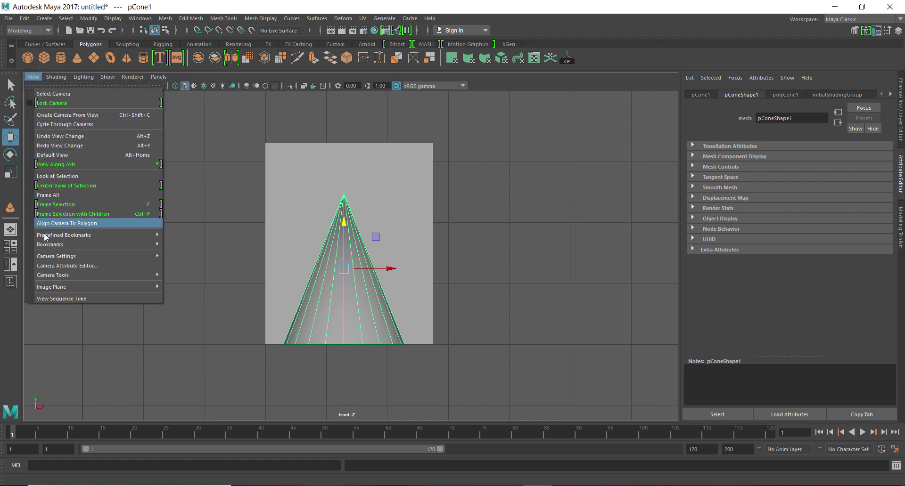
mouse_move(63, 235)
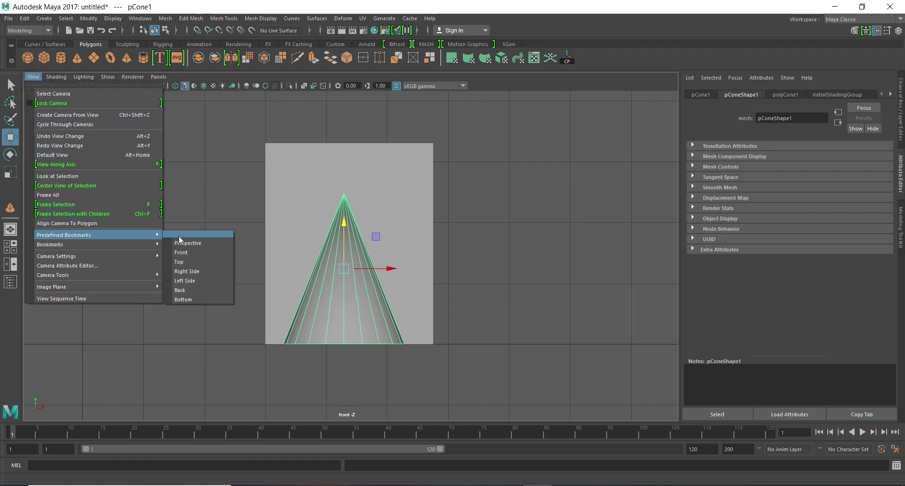
Step: Switch to the Back bookmark, frame the objects, and move the cylinder slightly down
click(189, 291)
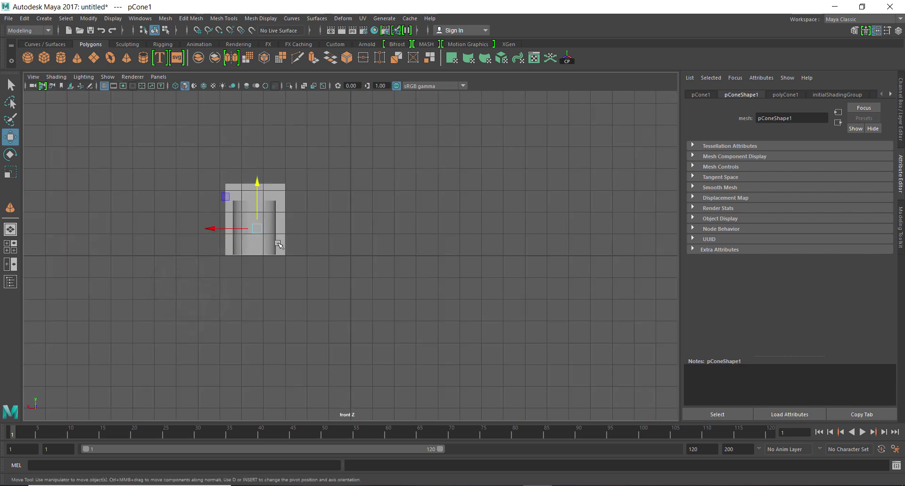
scroll(330, 265, up, 3)
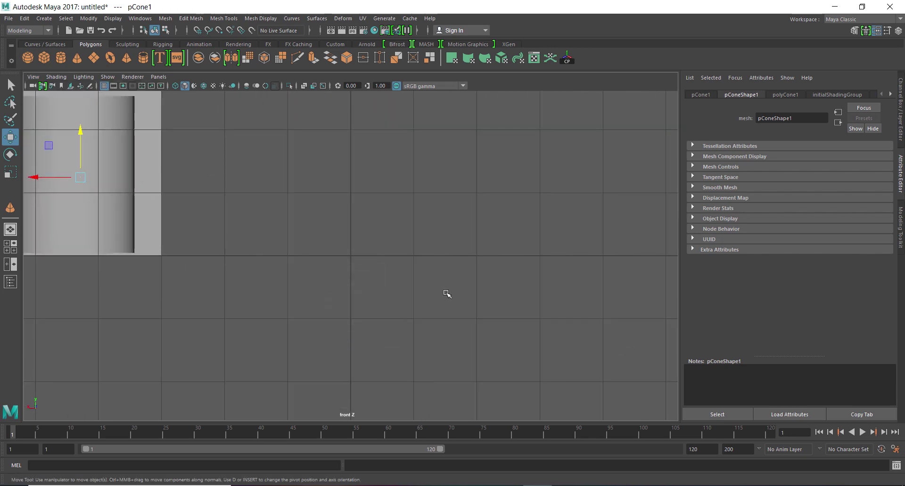
key(f)
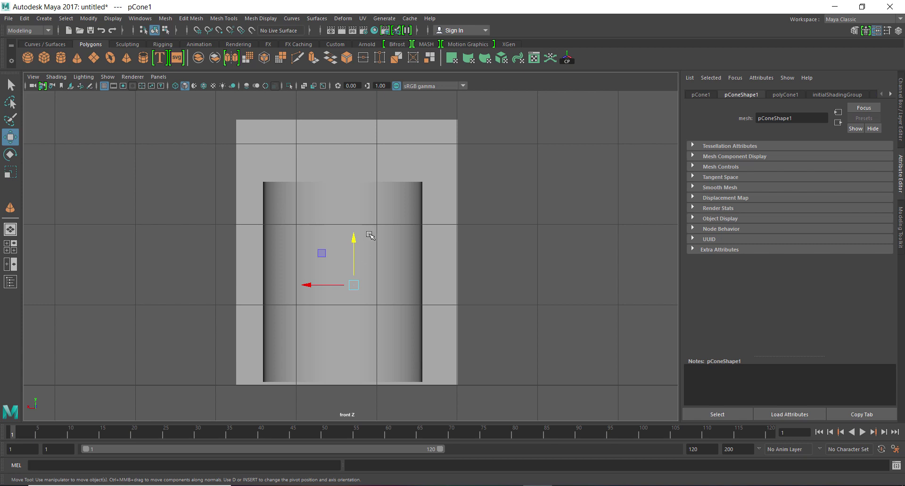
click(386, 264)
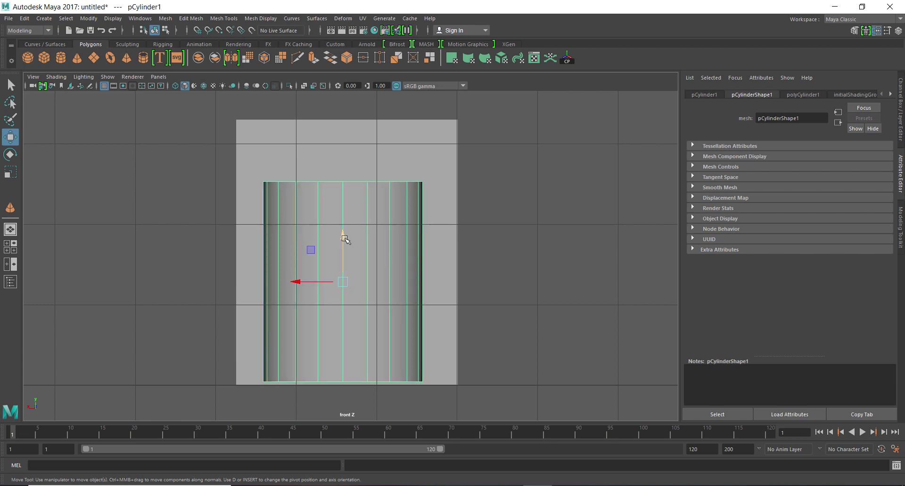
drag(343, 235, 343, 240)
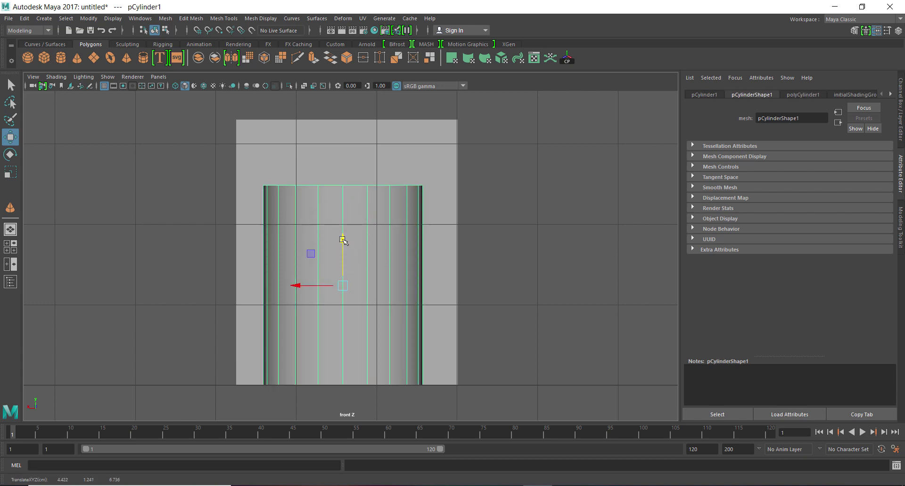
Step: Toggle wireframe with 4 and shaded with 5, then reopen Predefined Bookmarks
key(4)
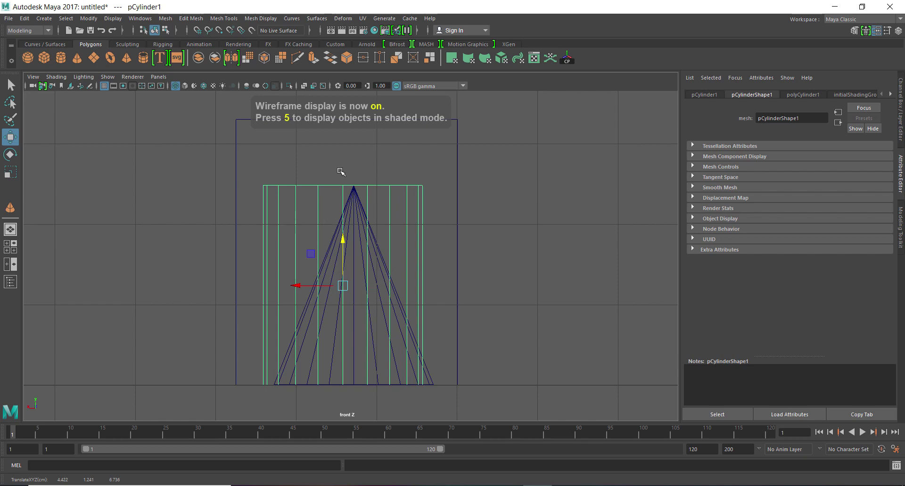
key(5)
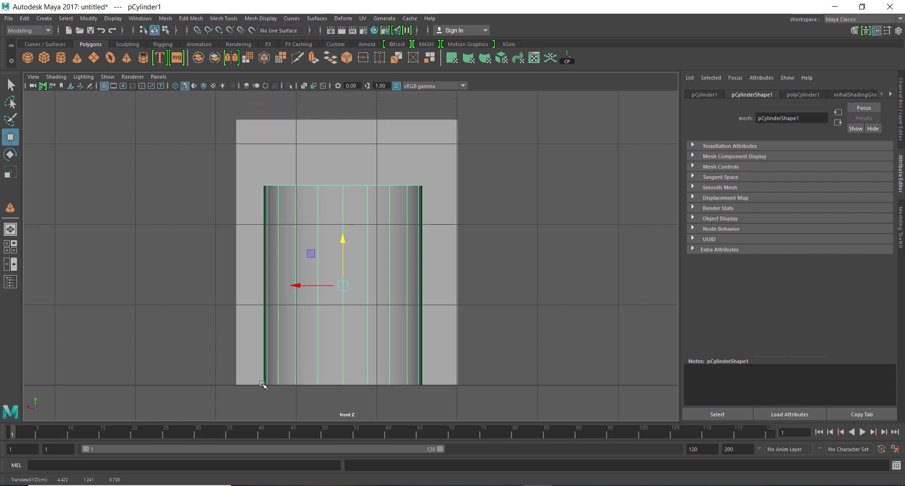
click(33, 77)
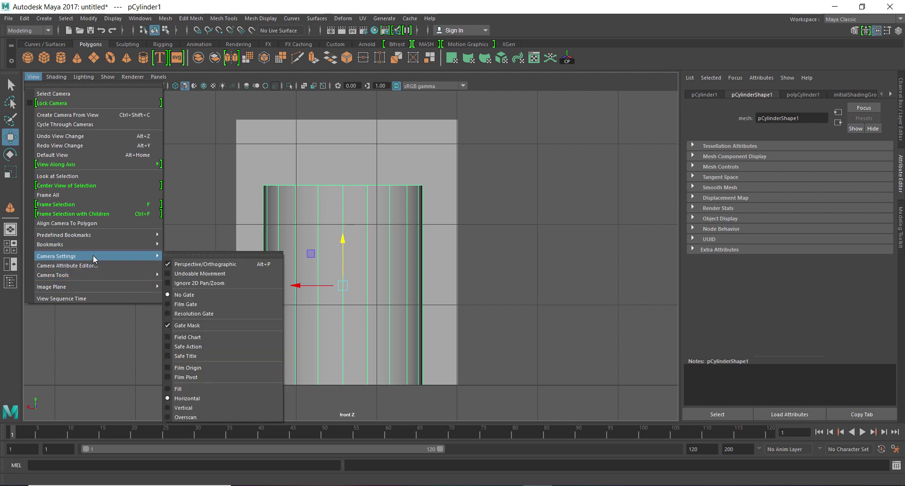
mouse_move(63, 235)
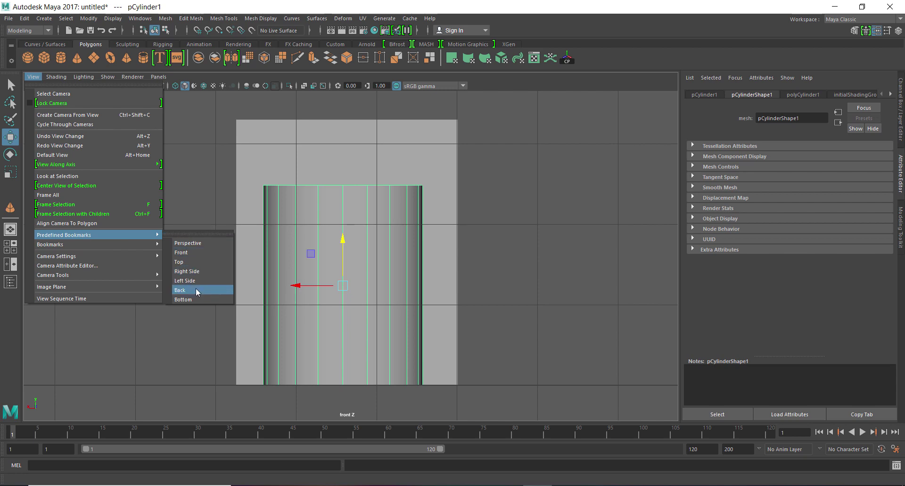
Step: Close the bookmarks list, deselect, switch to Top View via the hotbox and frame all
click(199, 290)
click(555, 272)
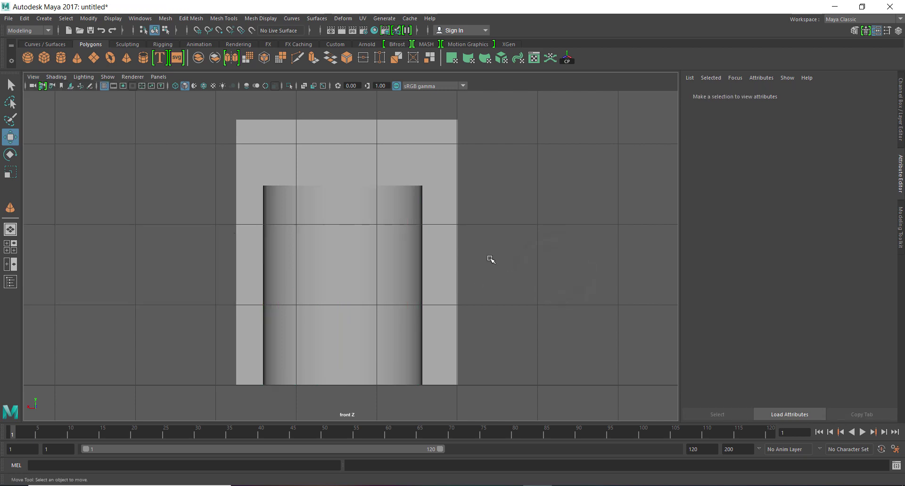
key(space)
drag(494, 261, 440, 257)
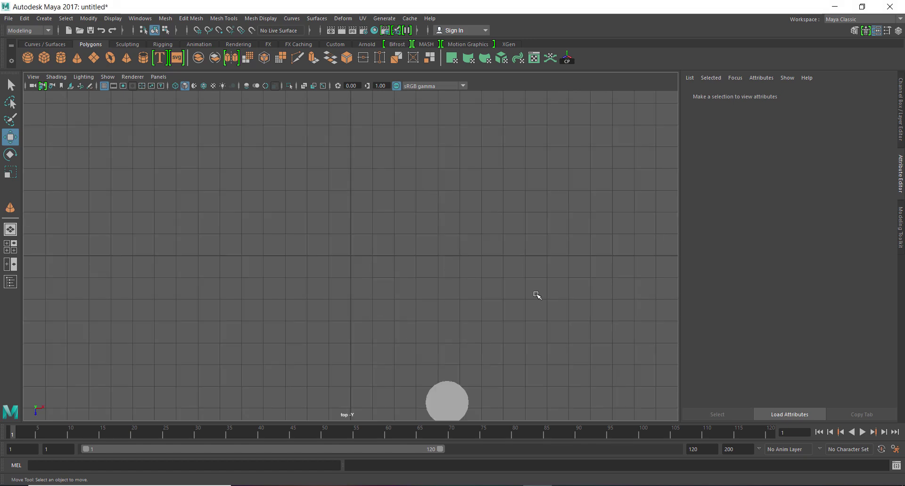
key(a)
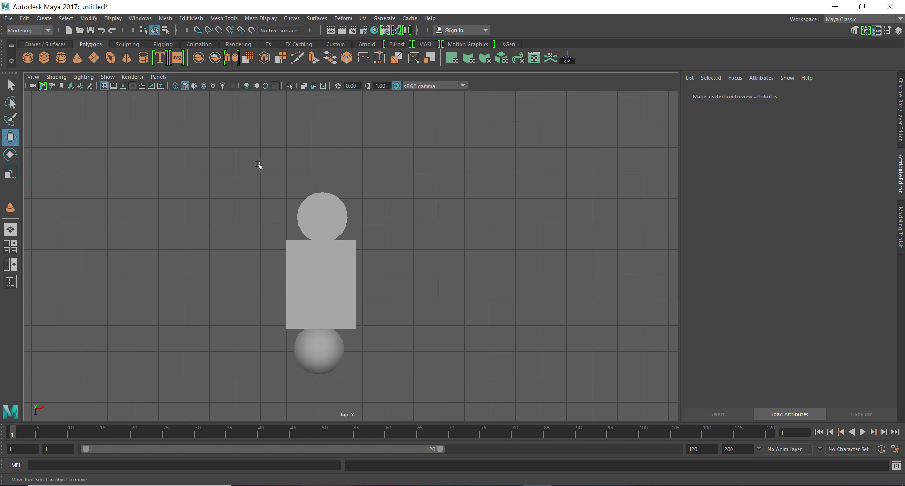
Step: Toggle to four panes, maximise the top view, and select the cone
key(space)
key(space)
mouse_move(229, 172)
mouse_down()
mouse_move(238, 202)
mouse_move(179, 171)
mouse_up()
key(space)
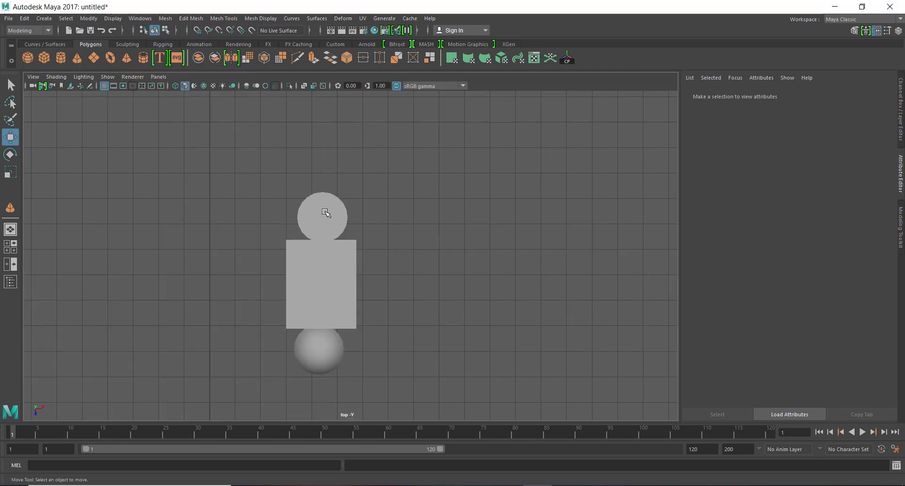
mouse_move(327, 212)
alt+right_down()
mouse_move(386, 263)
mouse_move(473, 244)
alt+right_up()
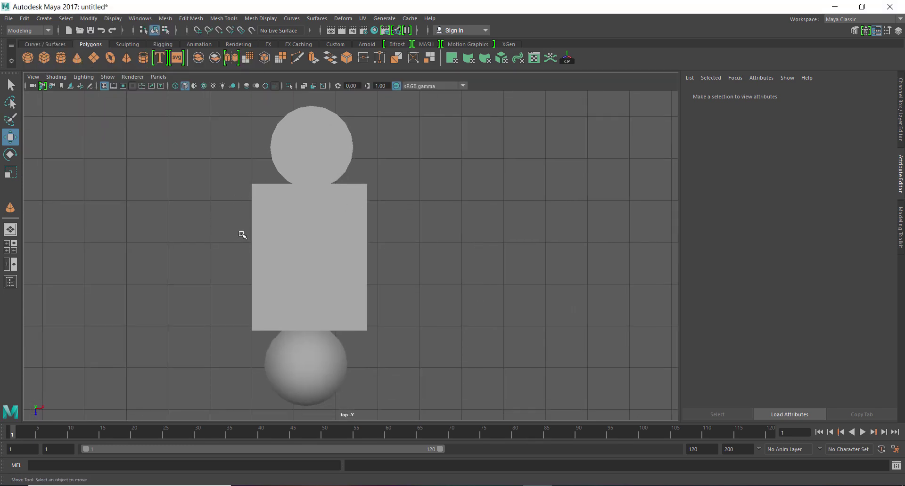
click(310, 361)
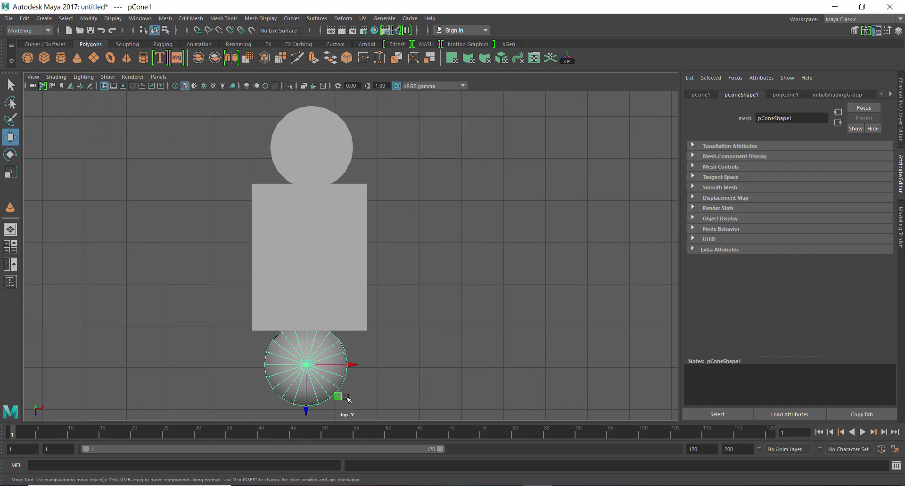
Step: Switch to the perspective view and move the cone below the grid and slightly along Z
key(space)
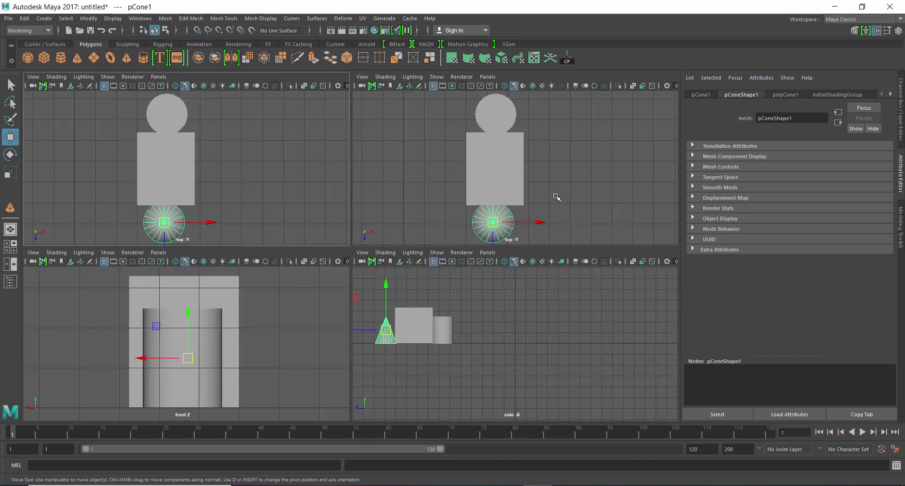
key(space)
drag(550, 197, 549, 170)
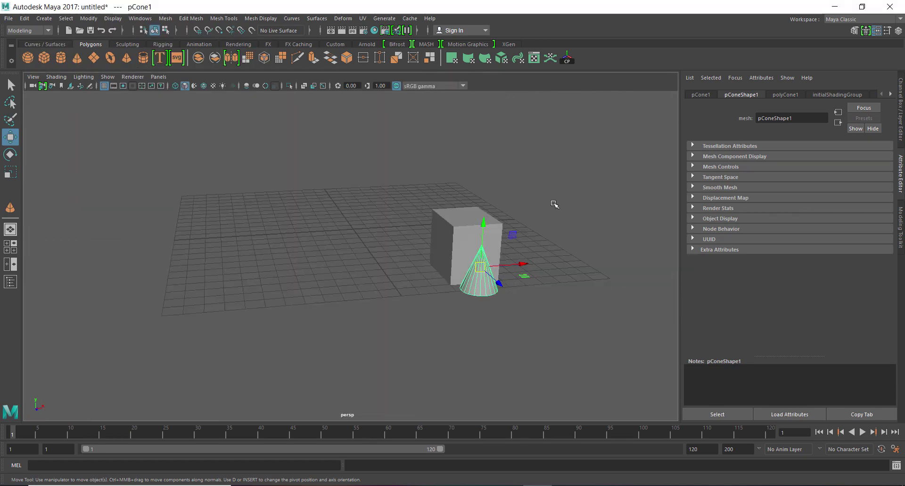
mouse_move(547, 289)
alt+mouse_down()
mouse_move(461, 279)
mouse_move(531, 353)
mouse_move(630, 343)
mouse_move(556, 344)
mouse_move(554, 319)
alt+mouse_up()
click(509, 309)
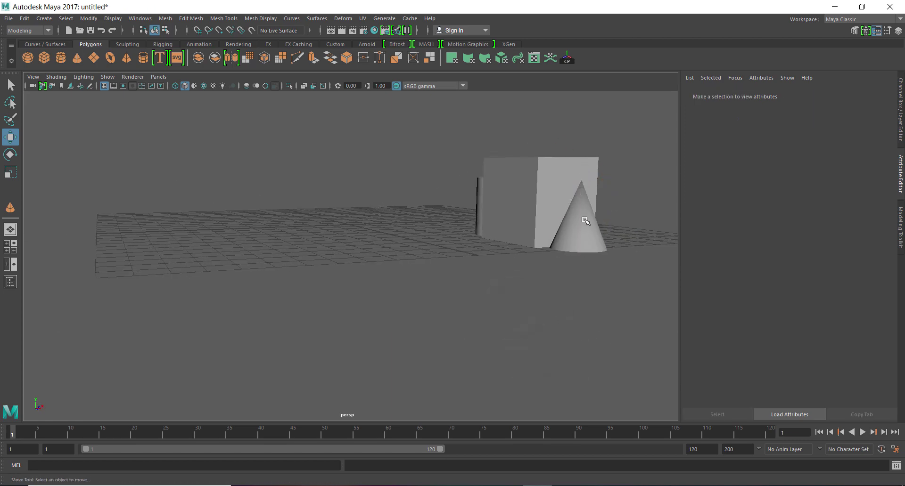
click(586, 213)
mouse_move(586, 189)
mouse_down()
mouse_move(610, 299)
mouse_move(549, 272)
mouse_up()
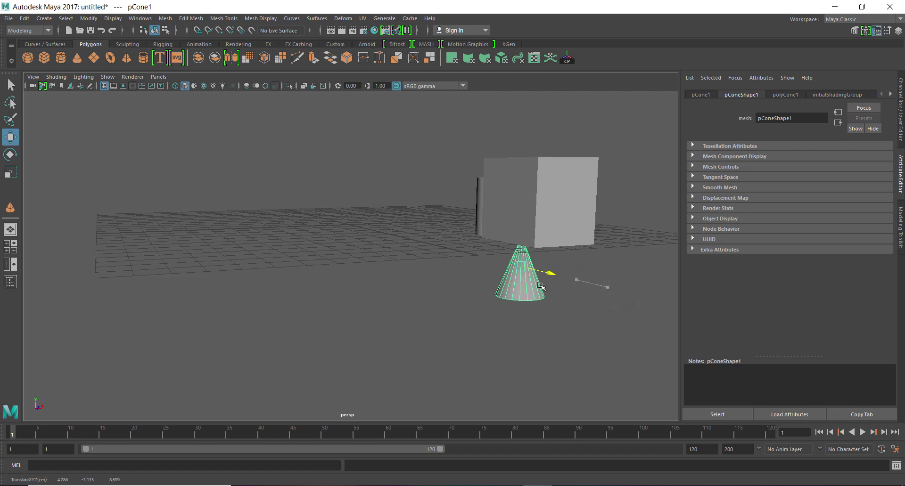
mouse_move(485, 324)
alt+mouse_down()
mouse_move(476, 301)
mouse_move(479, 319)
alt+mouse_up()
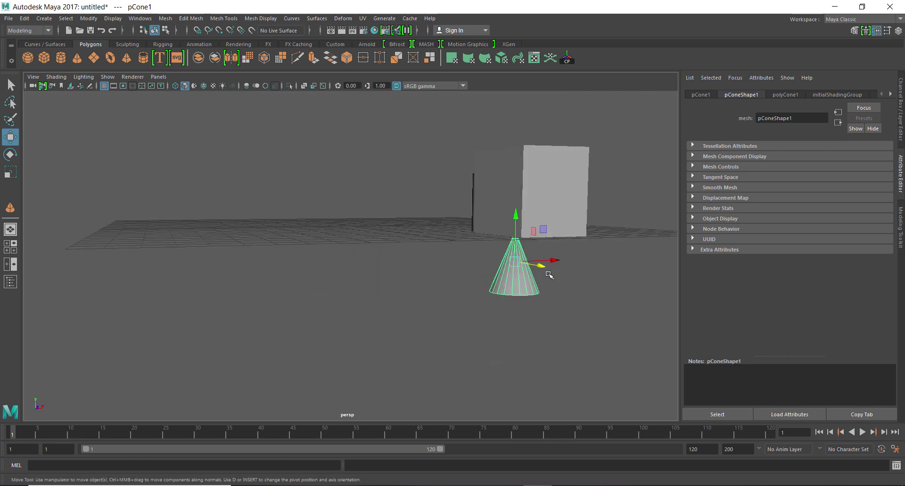
mouse_move(542, 276)
mouse_down()
mouse_move(547, 267)
mouse_move(521, 264)
mouse_move(521, 313)
mouse_move(516, 296)
mouse_up()
Step: Return to a single top view, recentre it on the objects, and open Predefined Bookmarks
key(space)
key(space)
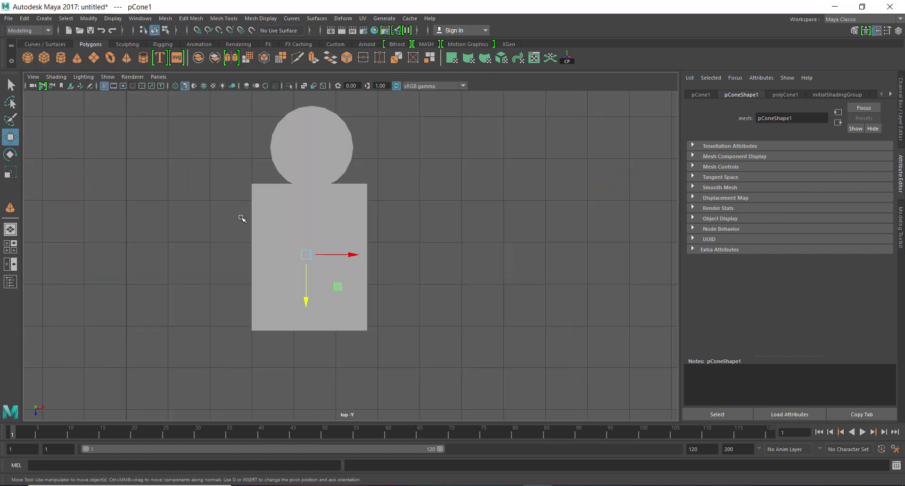
alt+right_drag(468, 315, 463, 343)
alt+middle_drag(462, 343, 509, 349)
alt+right_drag(509, 349, 155, 187)
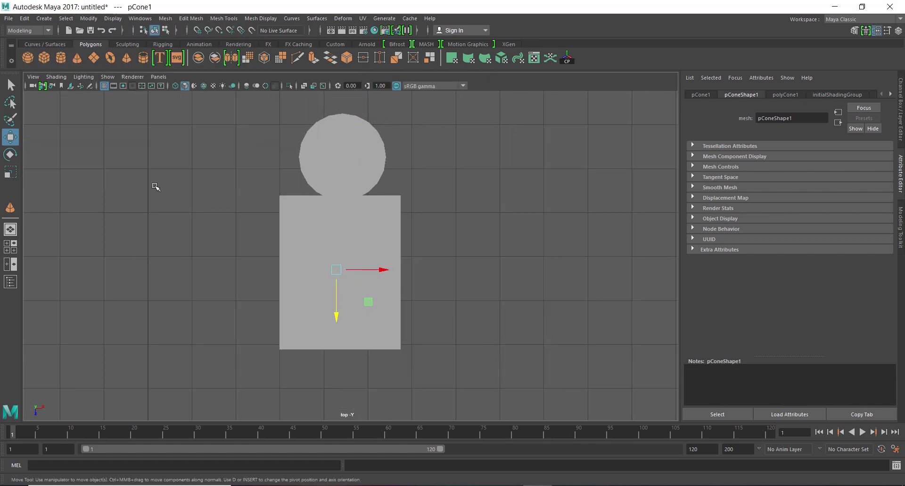
click(33, 76)
mouse_move(63, 235)
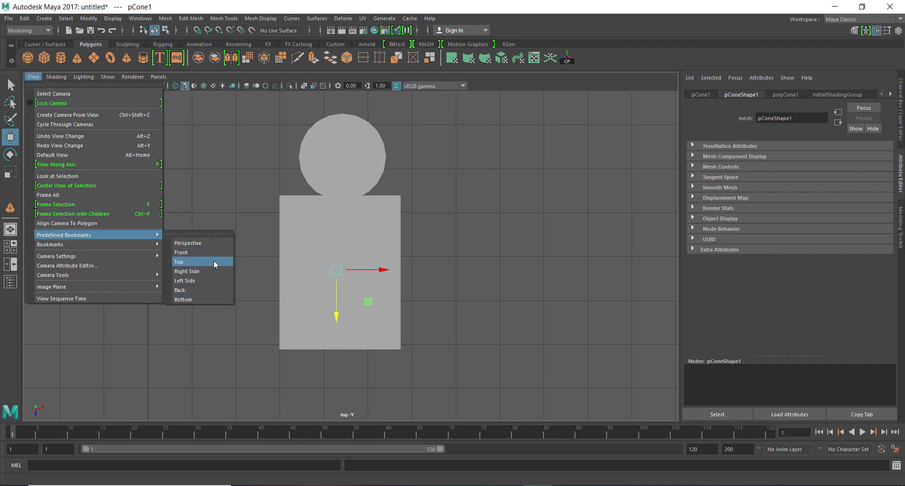
Step: View the scene from the Bottom bookmark, pan and zoom in, and reselect the cone
click(201, 302)
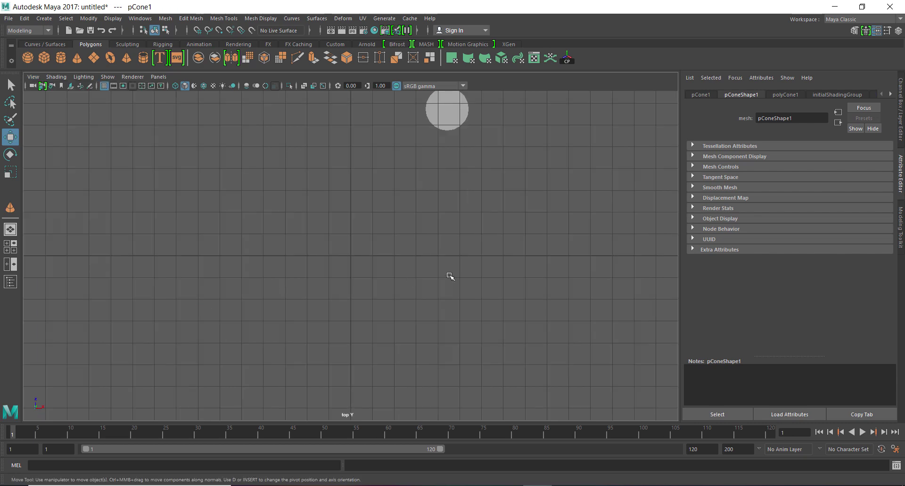
alt+middle_drag(457, 276, 299, 333)
alt+right_drag(300, 334, 487, 384)
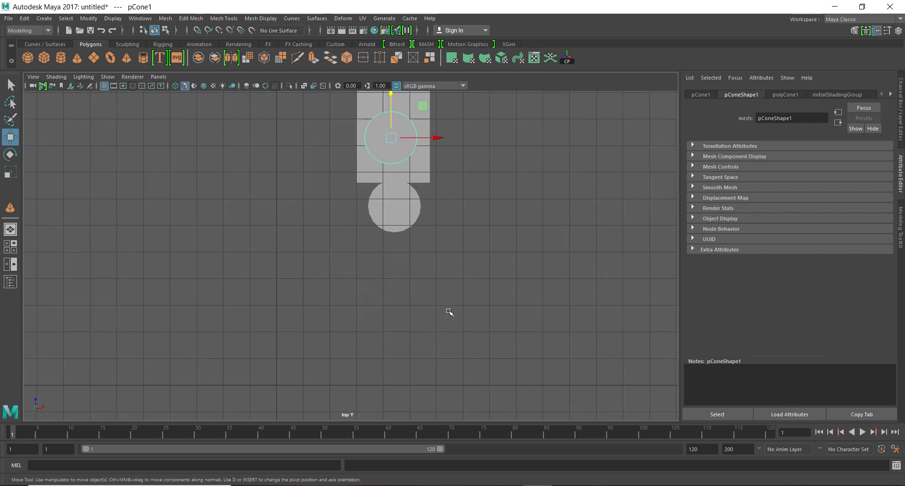
alt+middle_drag(449, 313, 444, 377)
alt+right_drag(444, 377, 495, 418)
click(529, 278)
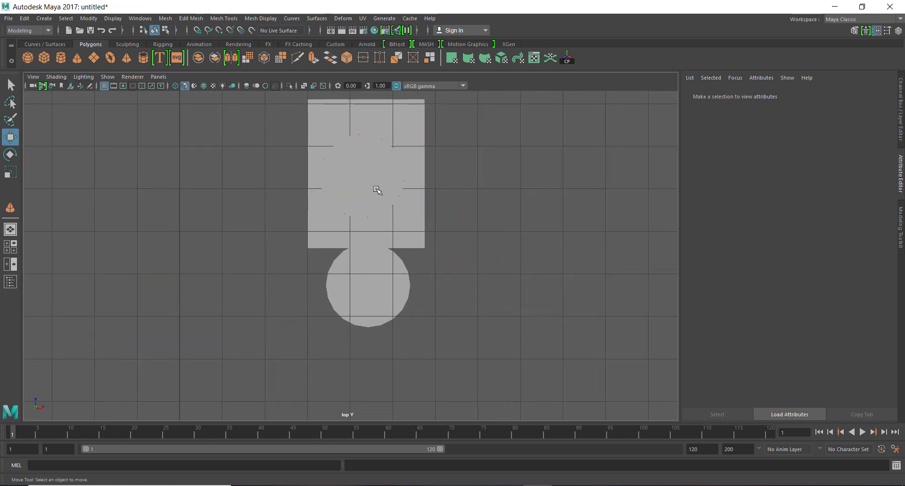
click(393, 199)
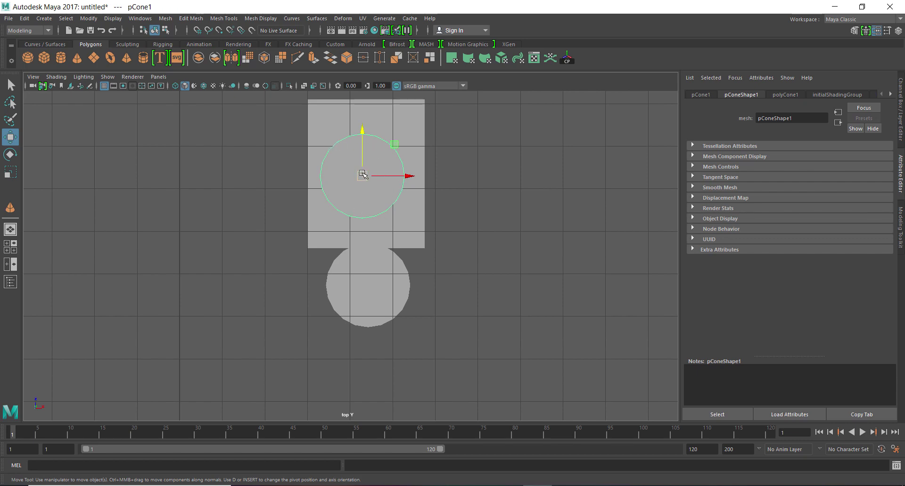
Step: Toggle wireframe (4) and shaded (5) display, then switch to the four-view layout
key(4)
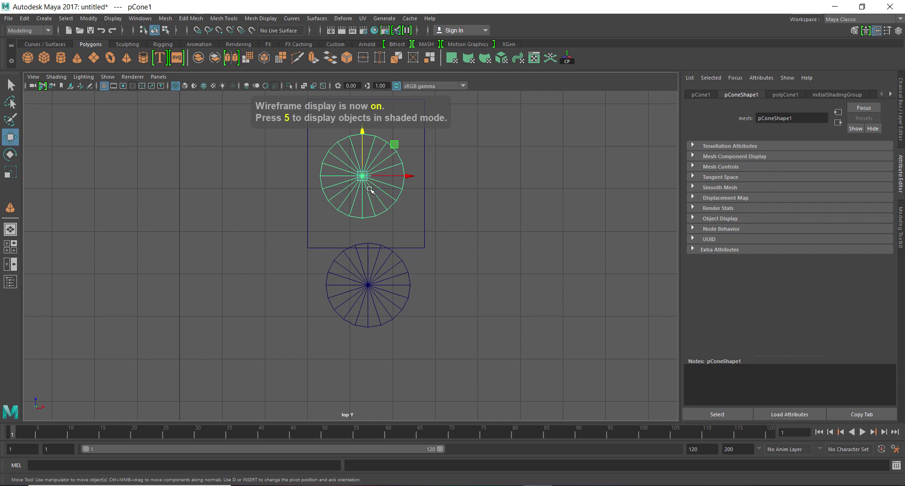
key(5)
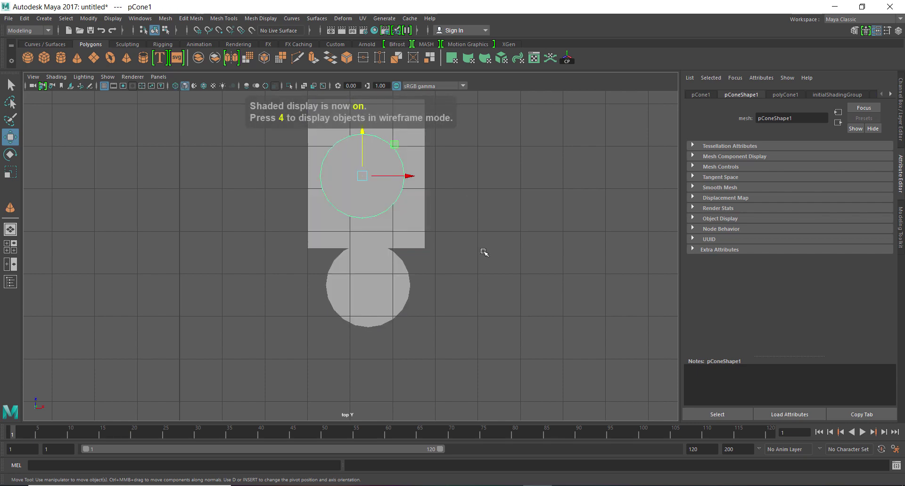
scroll(443, 235, down, 3)
scroll(515, 384, up, 2)
scroll(494, 274, up, 1)
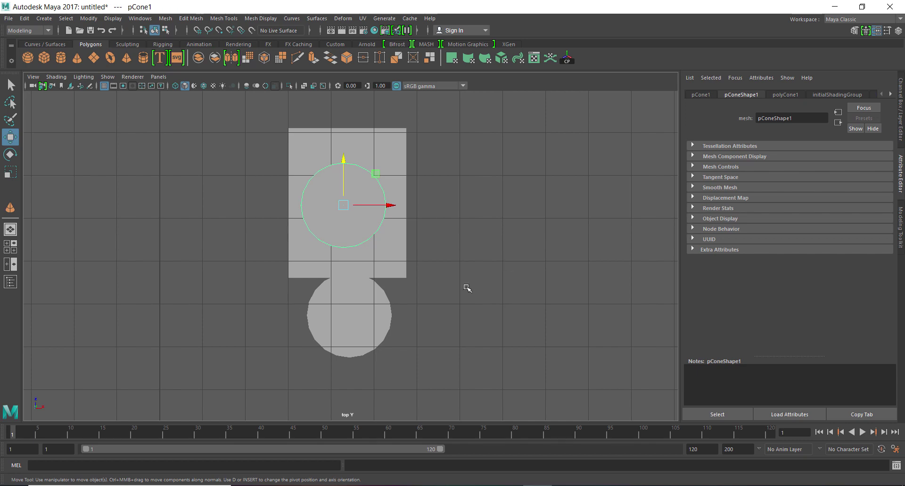
key(space)
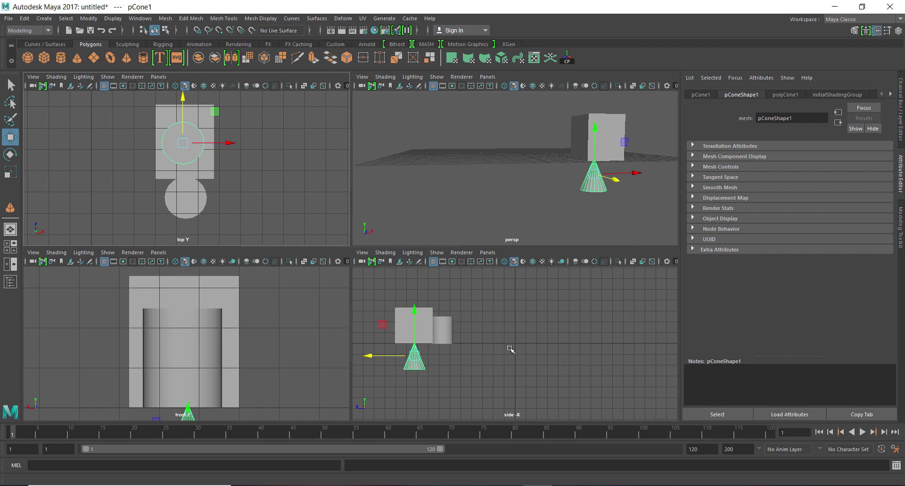
Step: Maximise the side view, recentre the objects and clear the selection
key(space)
alt+right_drag(432, 339, 318, 309)
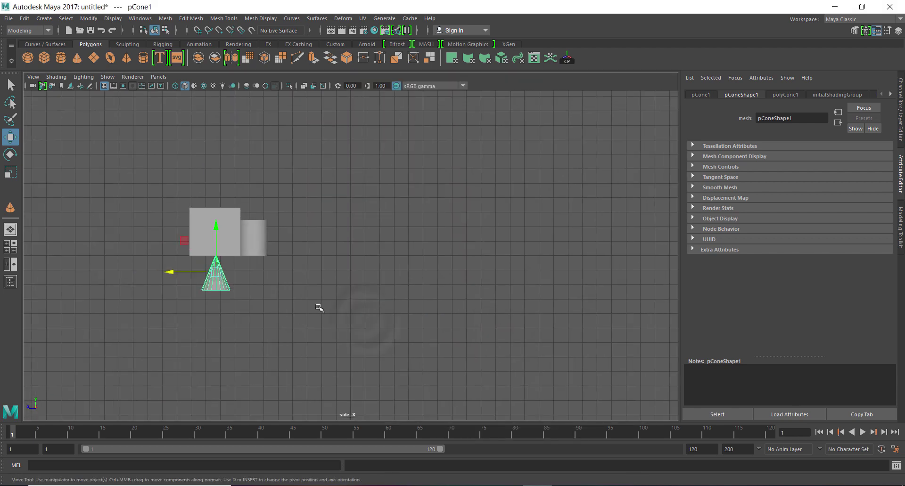
alt+drag(460, 374, 127, 214)
drag(167, 192, 330, 320)
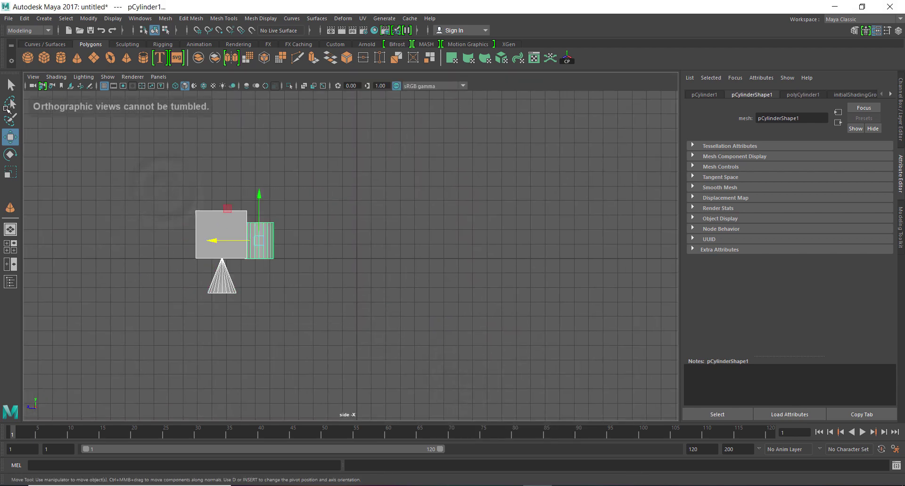
click(263, 273)
Step: Slide the cone along Z so it sits beside the cylinder
click(222, 286)
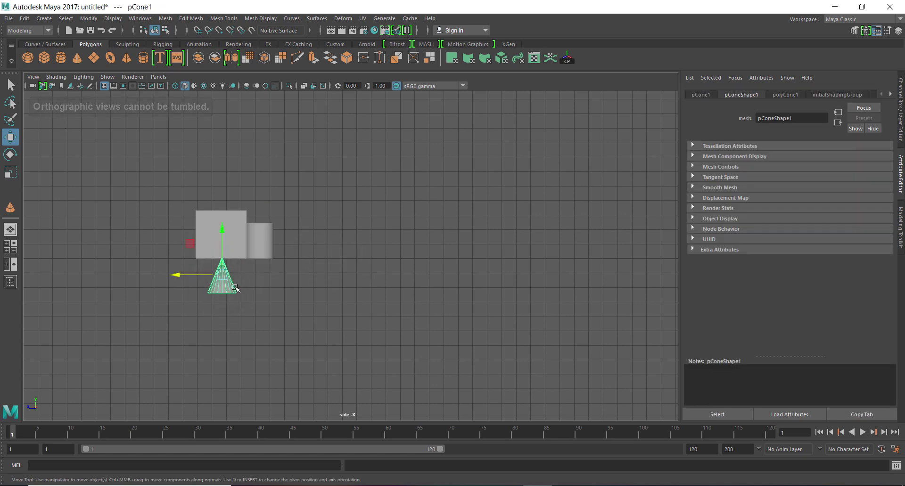
mouse_move(178, 277)
mouse_down()
mouse_move(256, 262)
mouse_move(289, 216)
mouse_up()
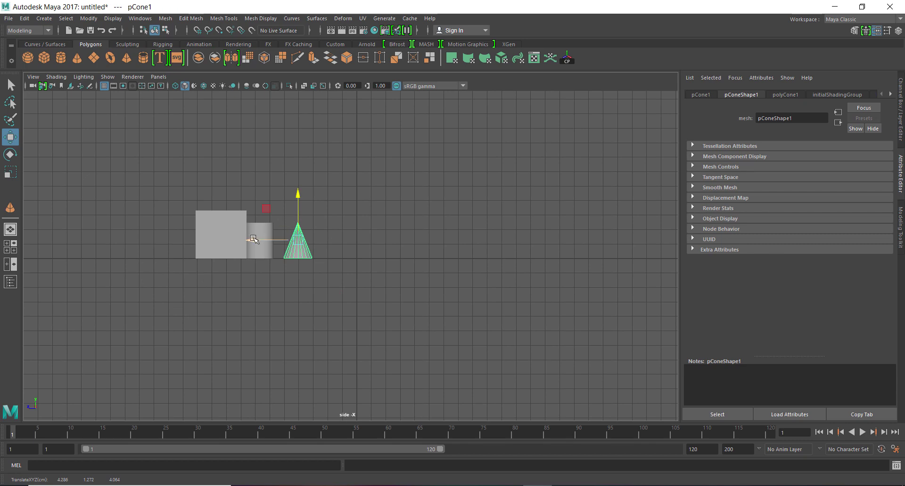
drag(252, 241, 242, 243)
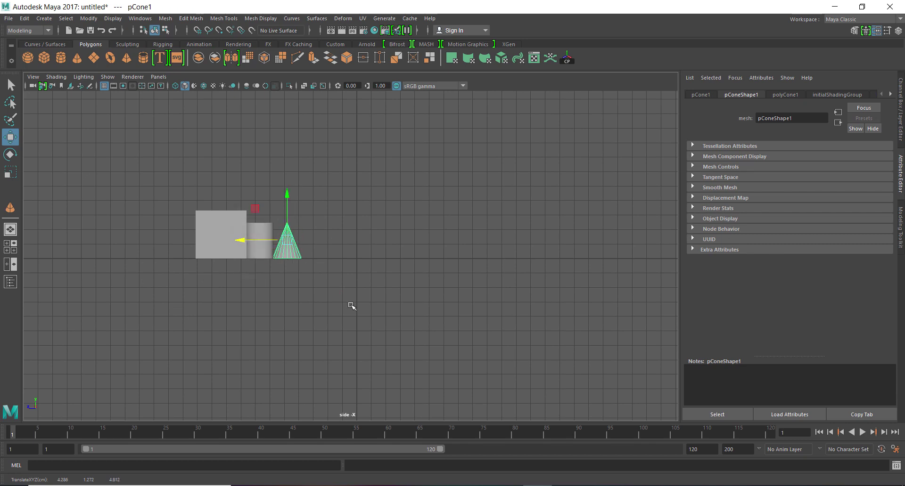
scroll(440, 324, up, 3)
scroll(467, 305, up, 1)
scroll(470, 306, up, 2)
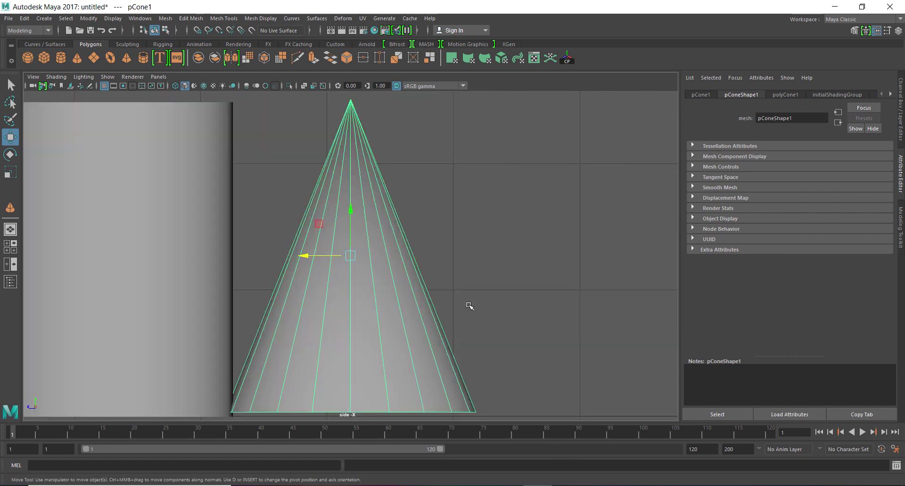
scroll(479, 285, down, 6)
scroll(436, 254, down, 1)
scroll(519, 319, up, 3)
scroll(367, 292, up, 2)
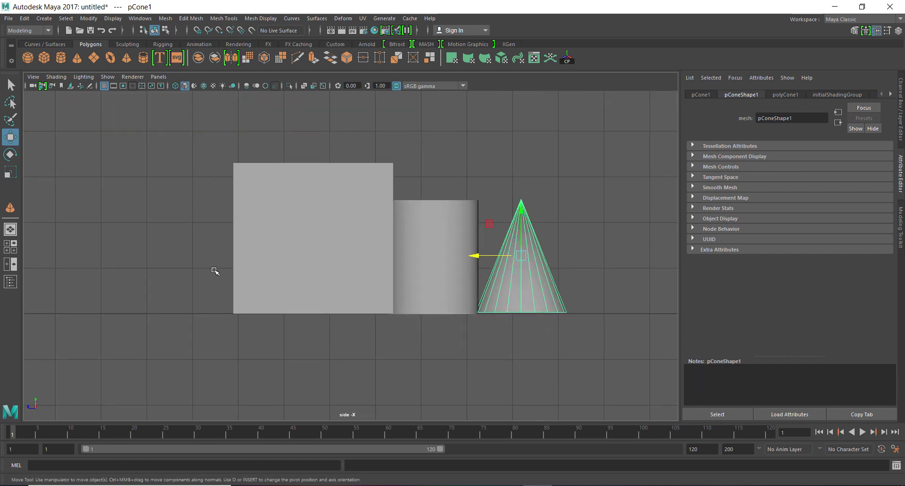
scroll(386, 322, up, 2)
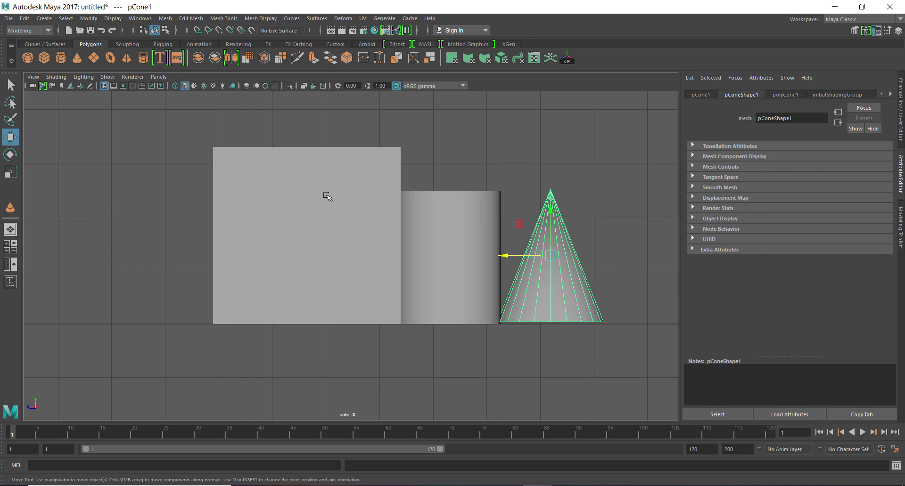
Step: Select the cylinder and switch to the Left Side predefined bookmark
click(492, 198)
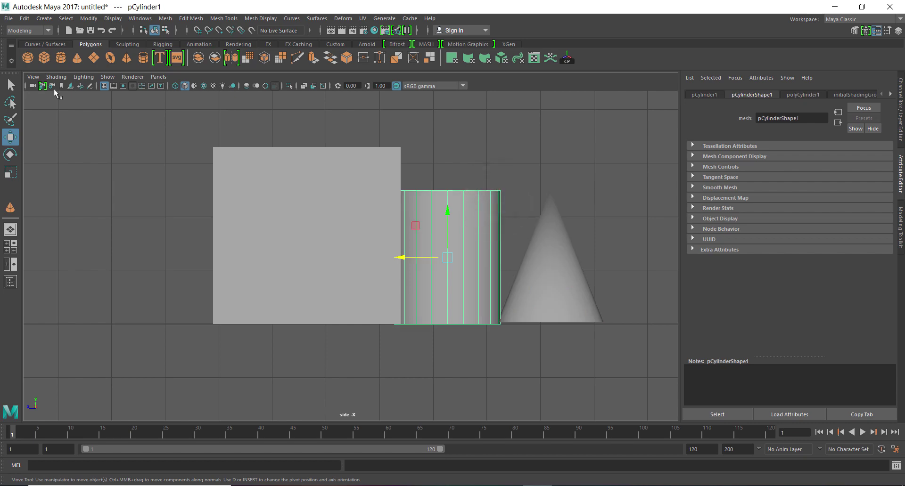
click(33, 77)
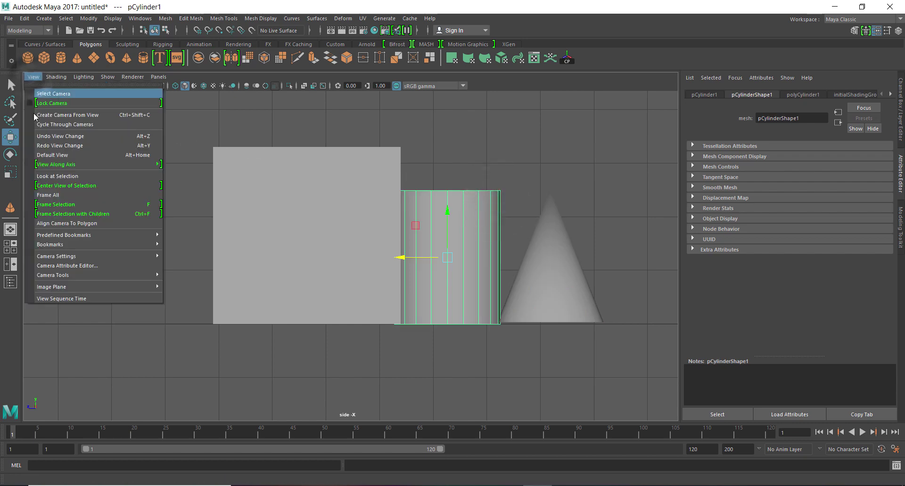
mouse_move(63, 234)
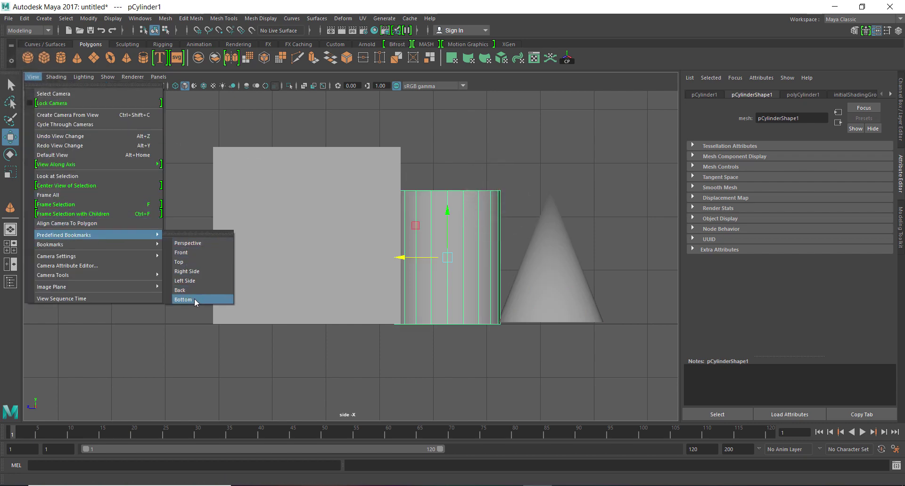
click(201, 280)
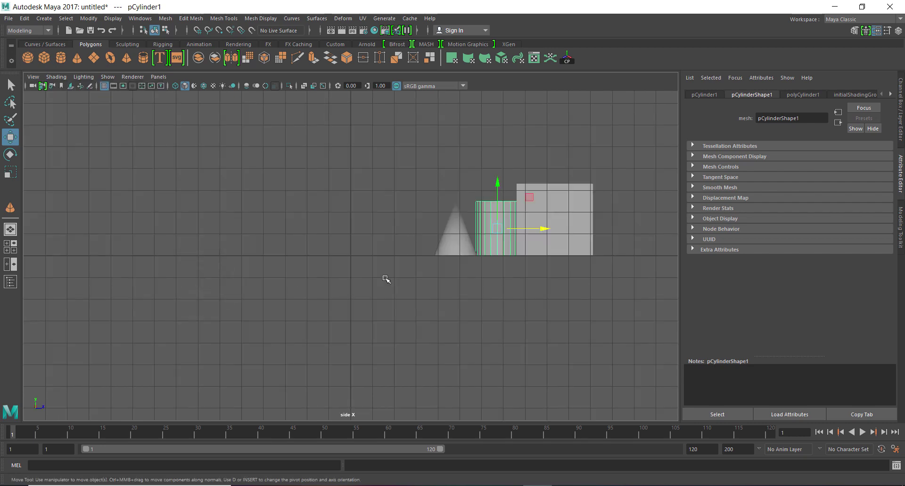
Step: Pan and zoom the left side view to frame the objects, then reopen the bookmarks list
scroll(376, 272, up, 3)
alt+middle_drag(458, 295, 264, 331)
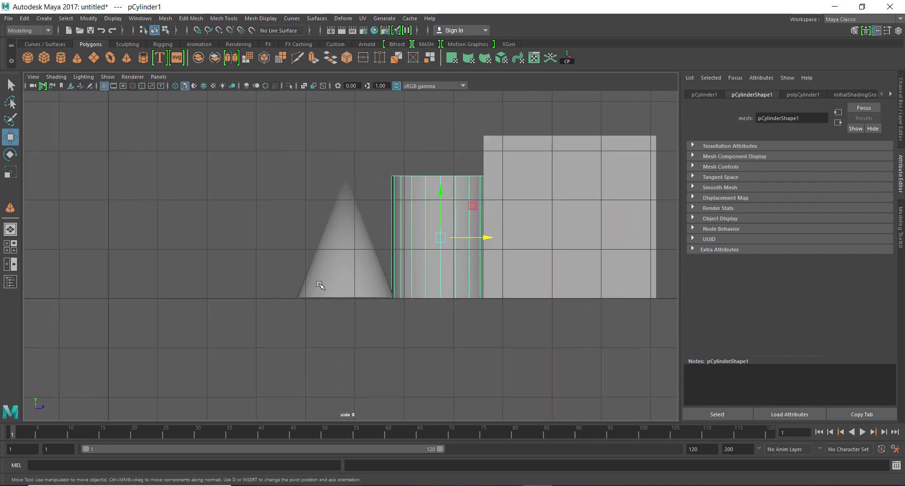
scroll(264, 331, down, 2)
alt+middle_drag(348, 349, 475, 404)
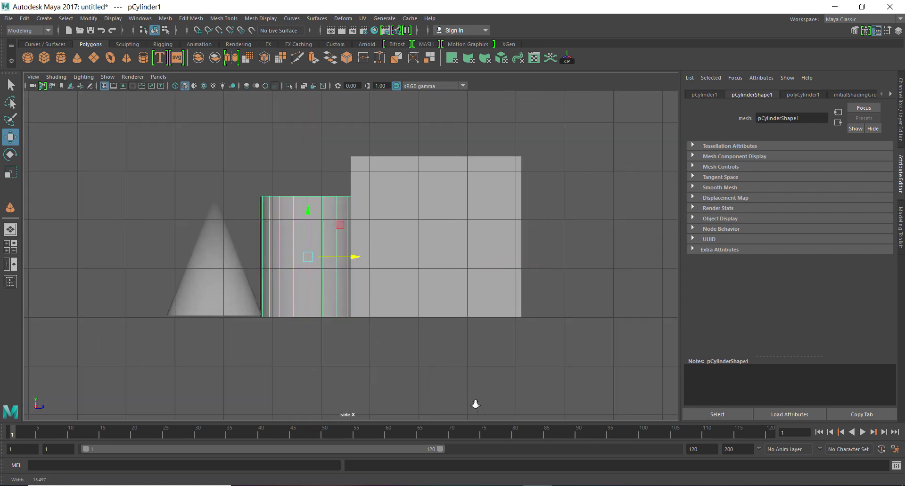
scroll(474, 404, up, 1)
scroll(485, 384, up, 1)
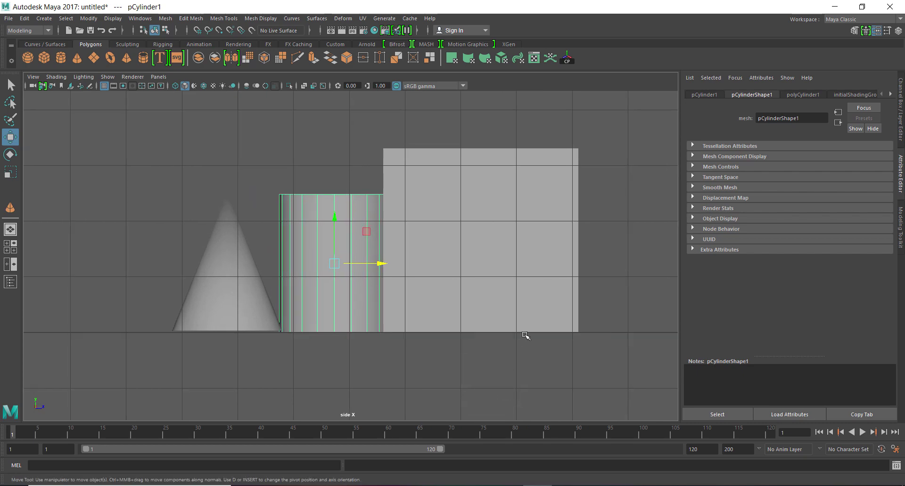
click(33, 77)
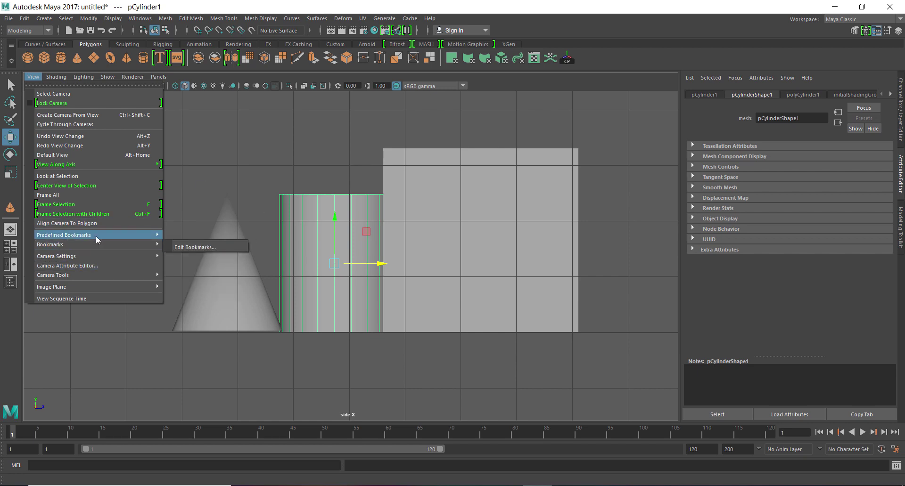
mouse_move(63, 235)
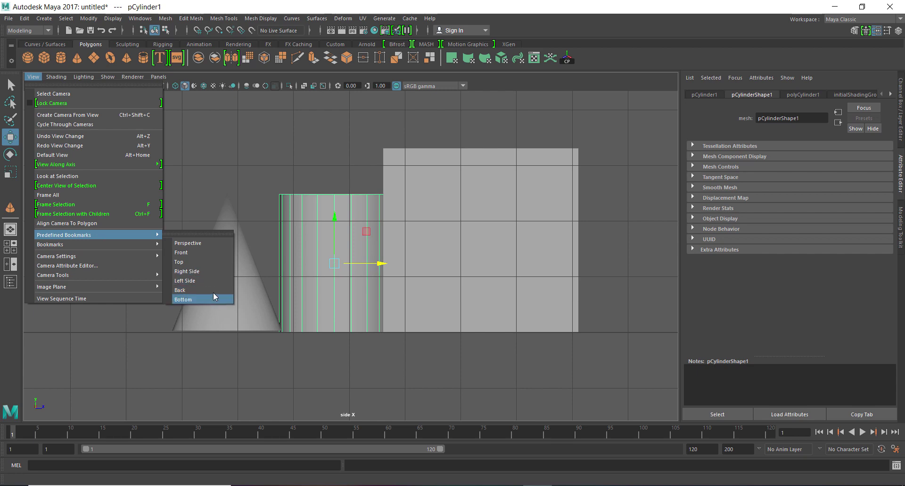
Step: Marquee-select the cone and cylinder, show four views, deselect, and maximise the persp pane
click(504, 368)
drag(597, 385, 1, 160)
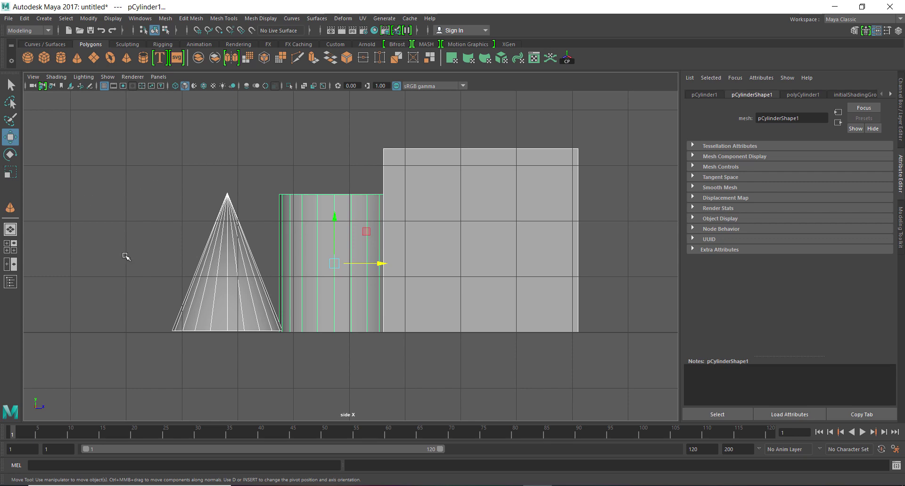
key(space)
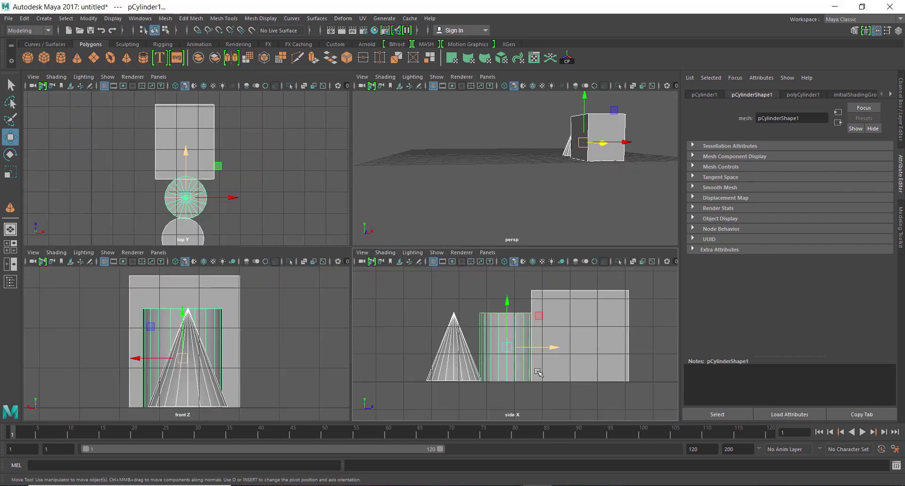
key(space)
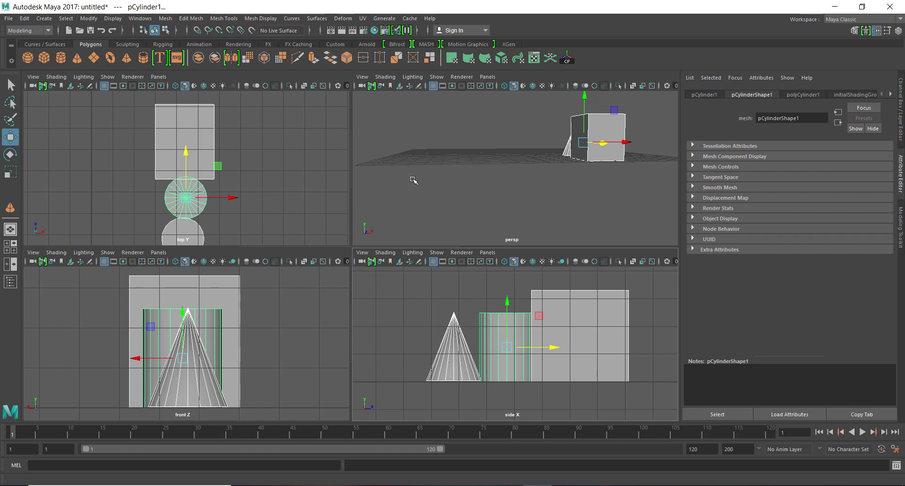
click(522, 173)
key(space)
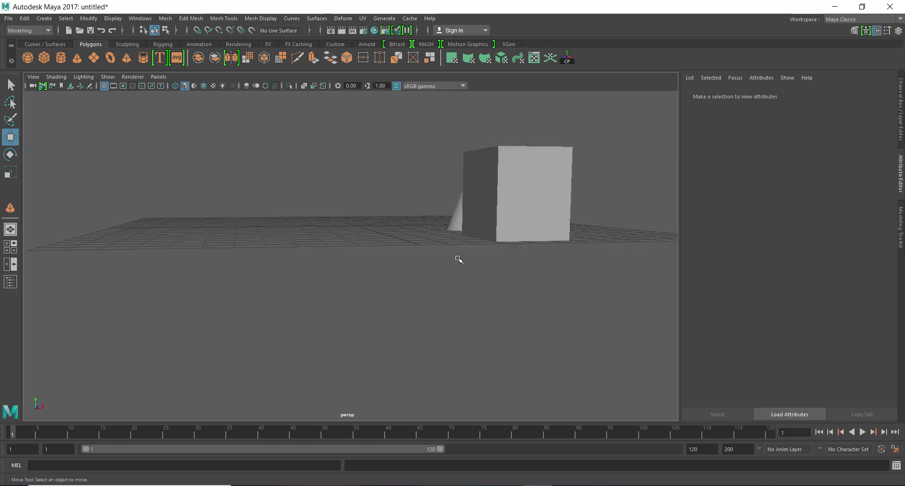
Step: Frame all three objects in the persp view, switch it to Left View, and restore four panes
mouse_move(465, 315)
alt+mouse_down()
mouse_move(378, 321)
mouse_move(361, 312)
mouse_move(550, 366)
mouse_move(561, 383)
mouse_move(590, 379)
alt+mouse_up()
mouse_move(590, 379)
alt+right_down()
mouse_move(398, 340)
mouse_move(426, 354)
alt+right_up()
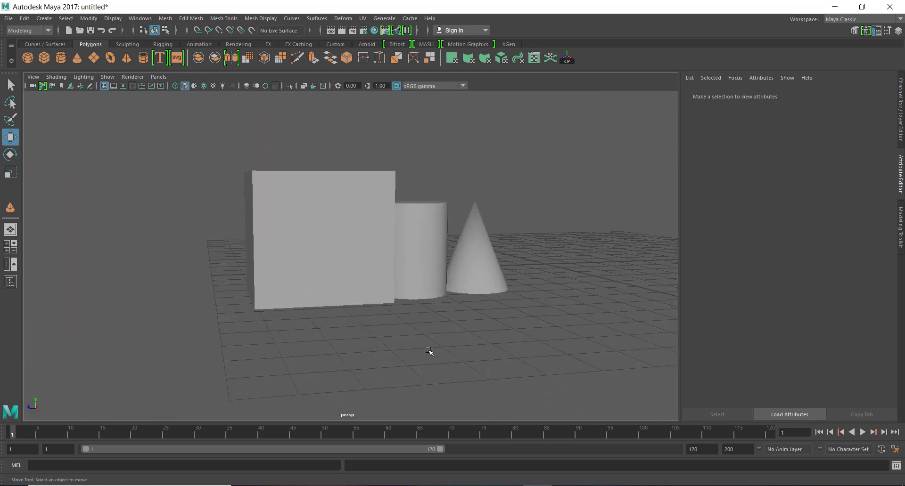
key(space)
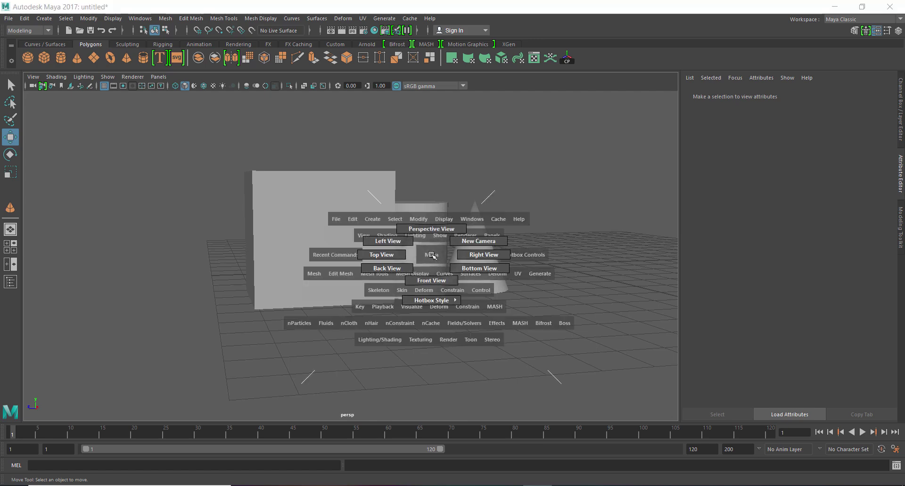
drag(431, 255, 387, 241)
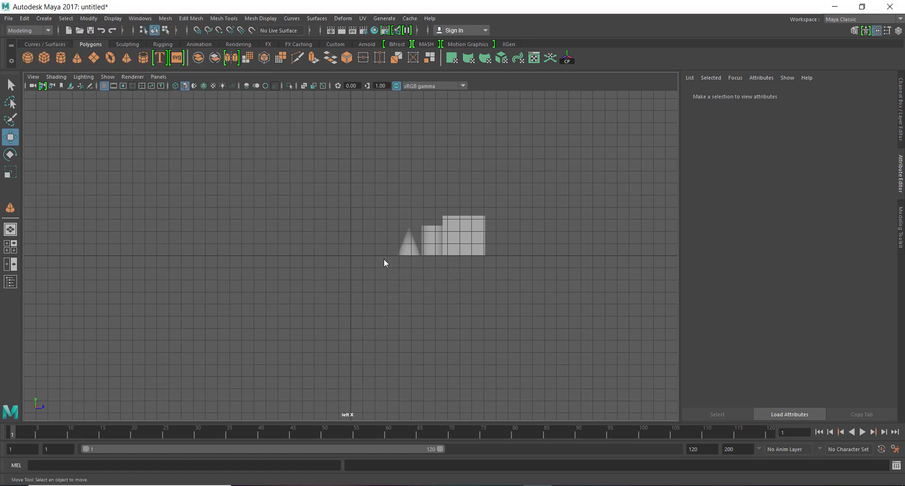
key(space)
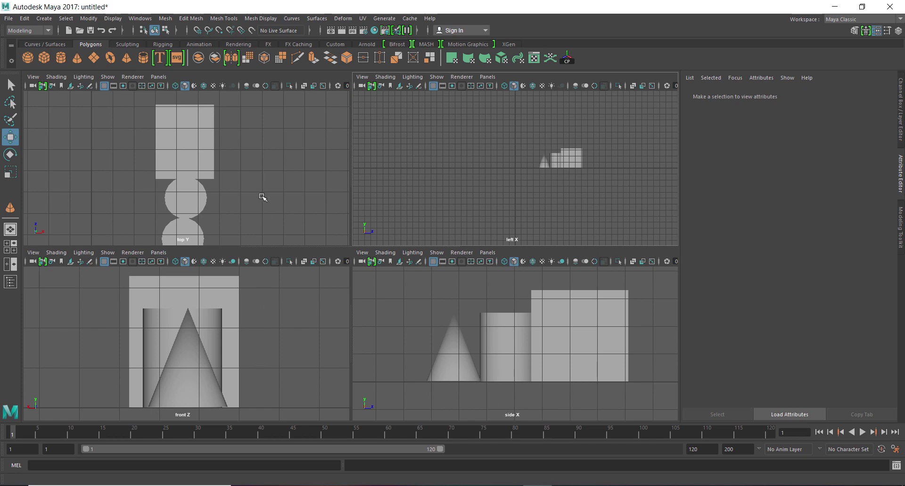
Step: Switch the top-left panel to the back view and zoom and pan onto the objects
key(space)
mouse_move(262, 197)
mouse_down()
mouse_move(220, 198)
mouse_move(219, 213)
mouse_up()
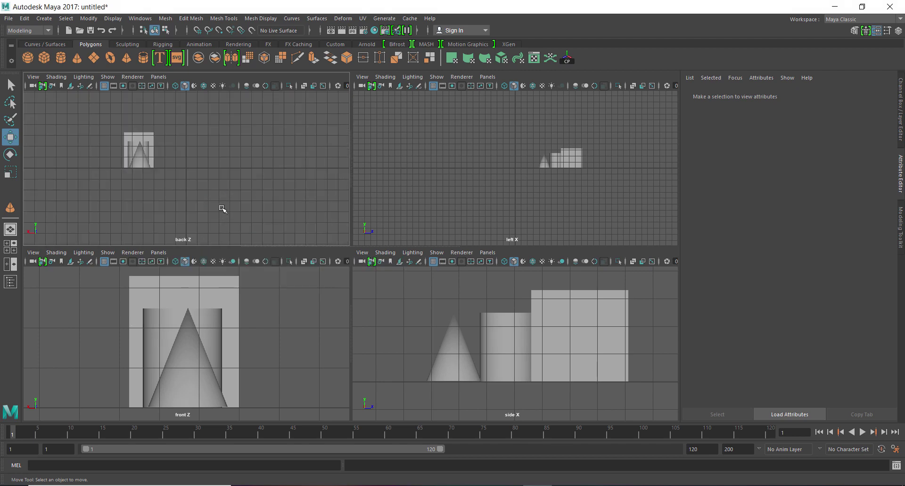
alt+right_drag(259, 206, 243, 200)
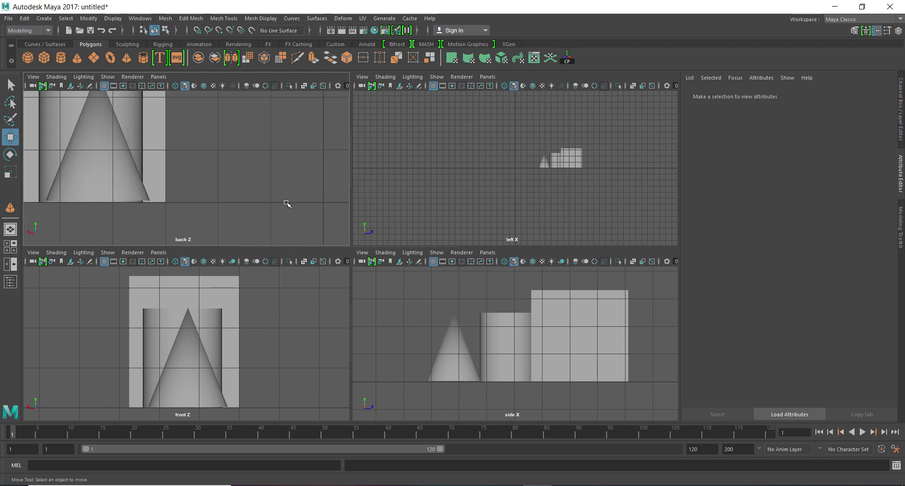
alt+middle_drag(243, 200, 282, 195)
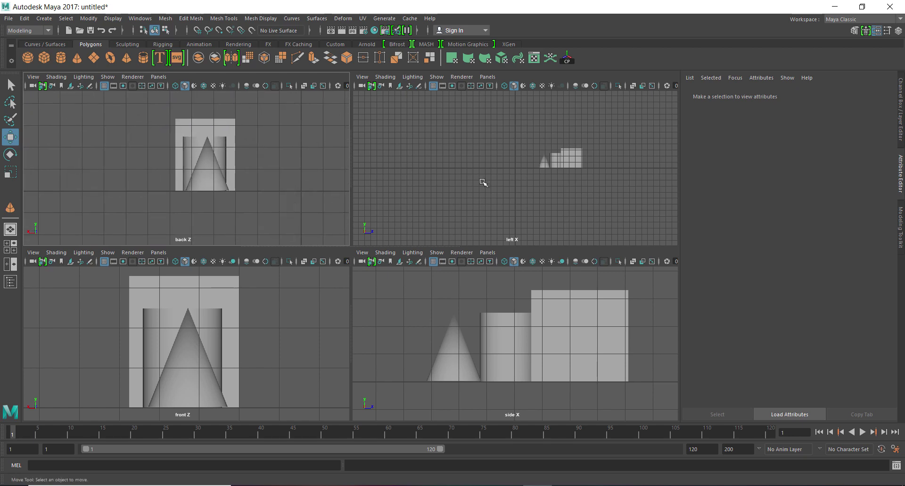
Step: Pan and zoom the left and side views to frame the cube, cylinder and cone
alt+middle_drag(482, 182, 417, 207)
alt+right_drag(417, 206, 557, 245)
alt+middle_drag(558, 245, 538, 239)
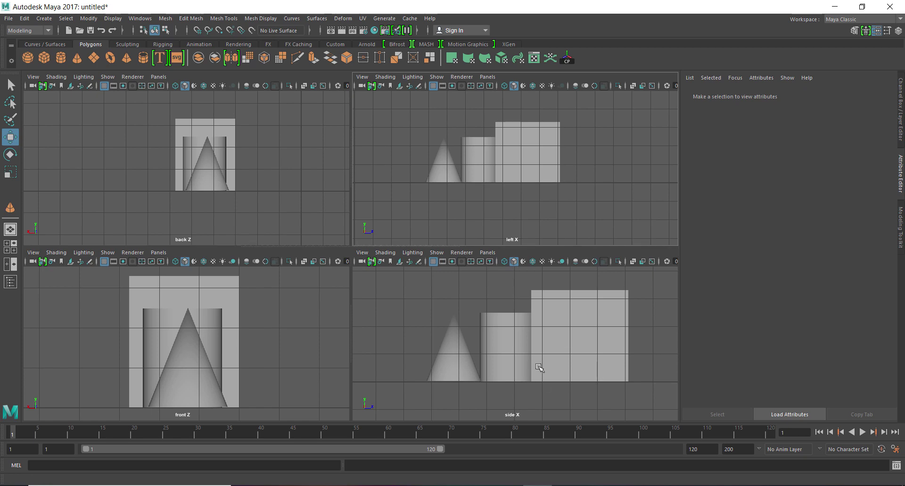
mouse_move(540, 369)
alt+right_down()
mouse_move(550, 386)
mouse_move(542, 387)
alt+right_up()
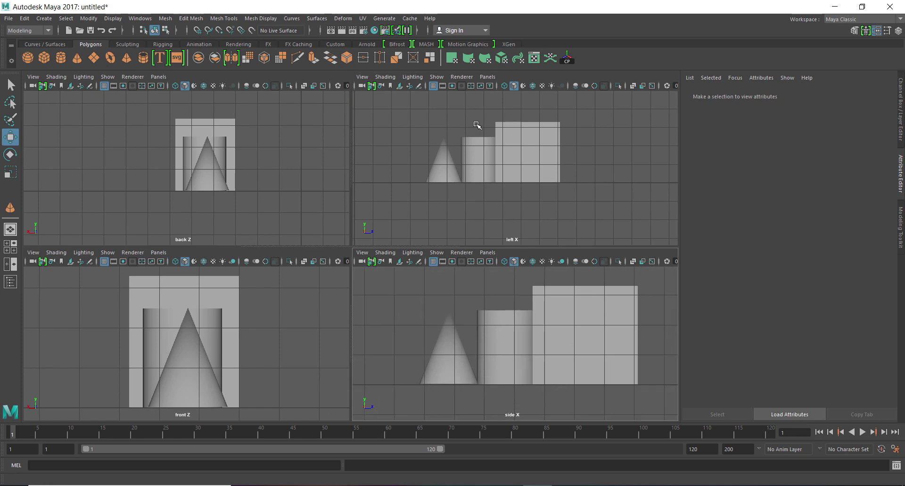
key(space)
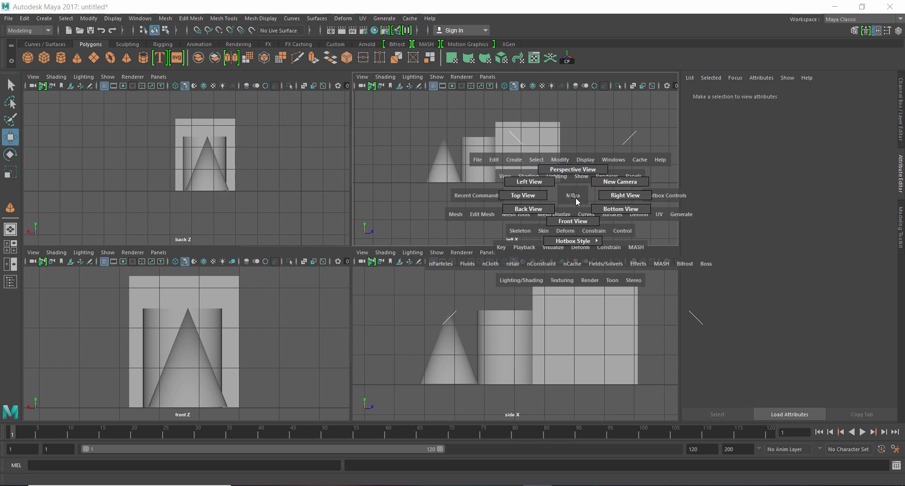
Step: Make the top-right panel look through a new perspective camera, persp1, via its Panels menu
drag(576, 202, 575, 174)
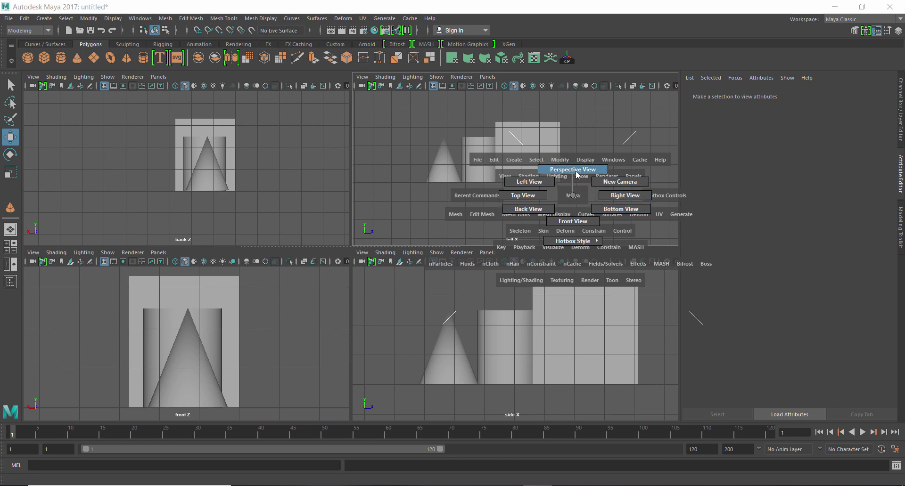
drag(576, 175, 568, 196)
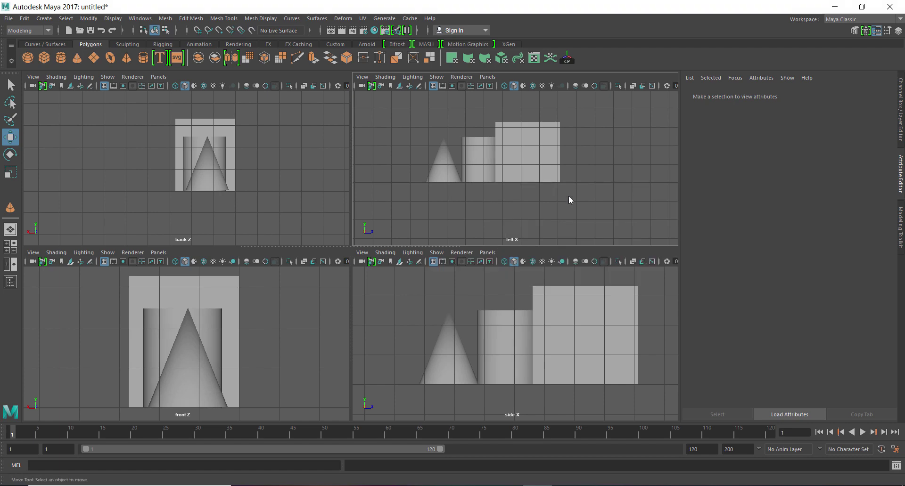
click(487, 77)
mouse_move(527, 86)
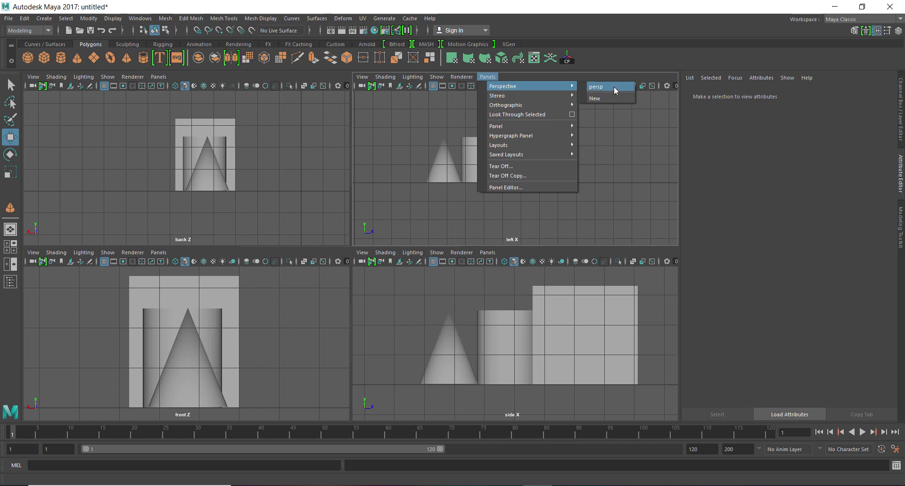
click(158, 76)
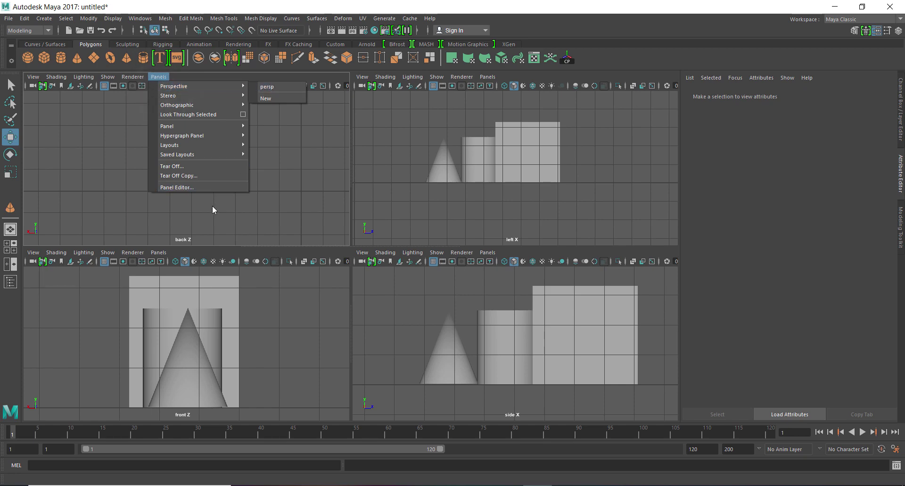
click(161, 253)
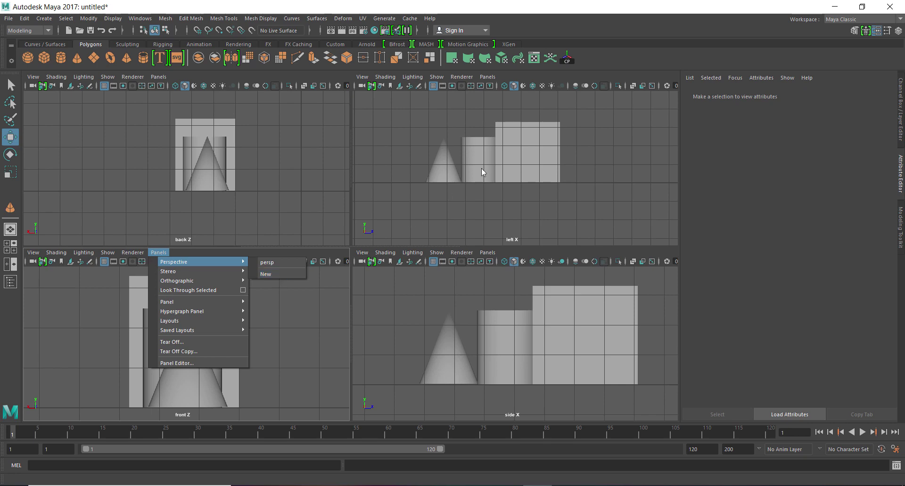
click(487, 77)
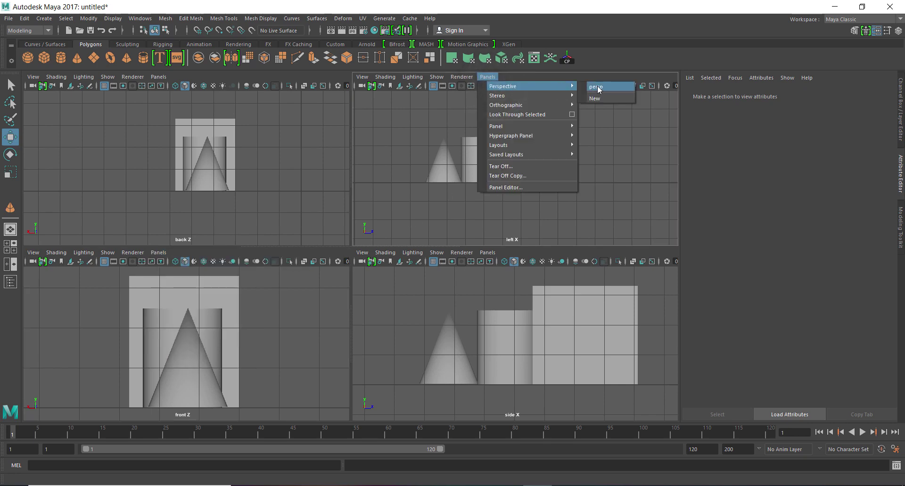
click(595, 99)
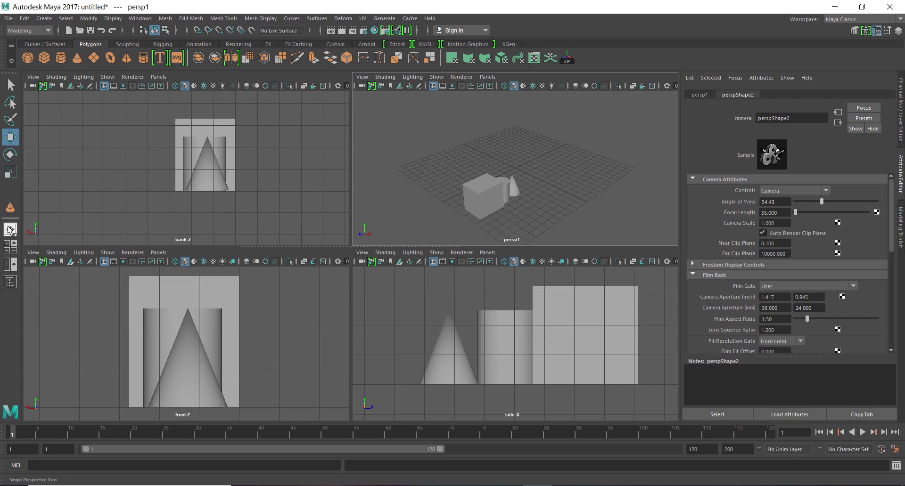
Step: Cycle through Single Perspective, Four View and Front/Persp layouts, ending on Outliner/Persp
click(11, 230)
click(7, 247)
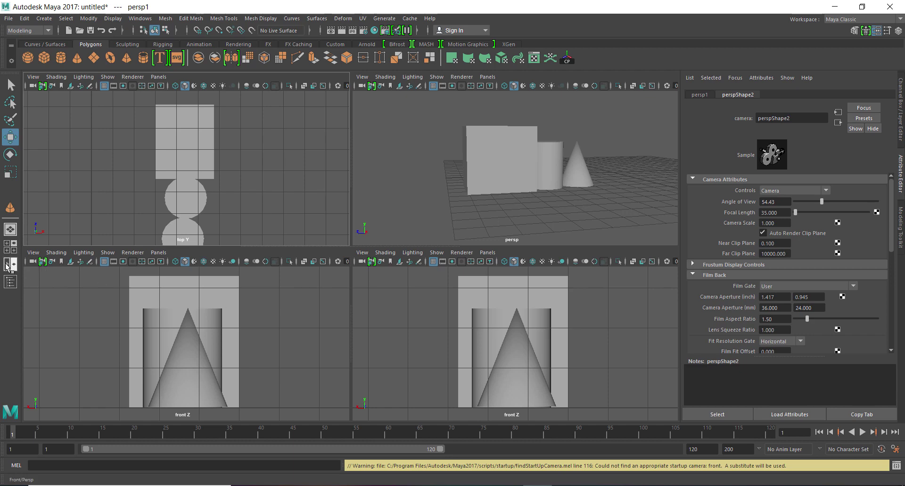
click(7, 265)
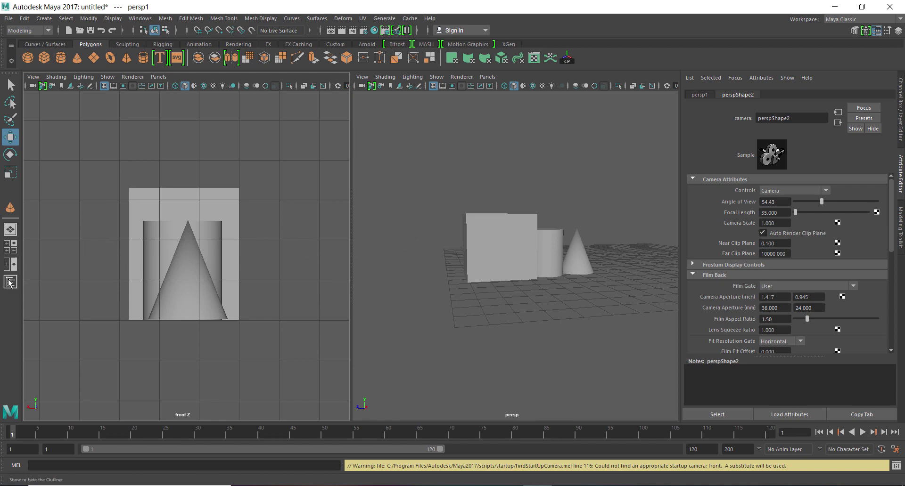
click(11, 281)
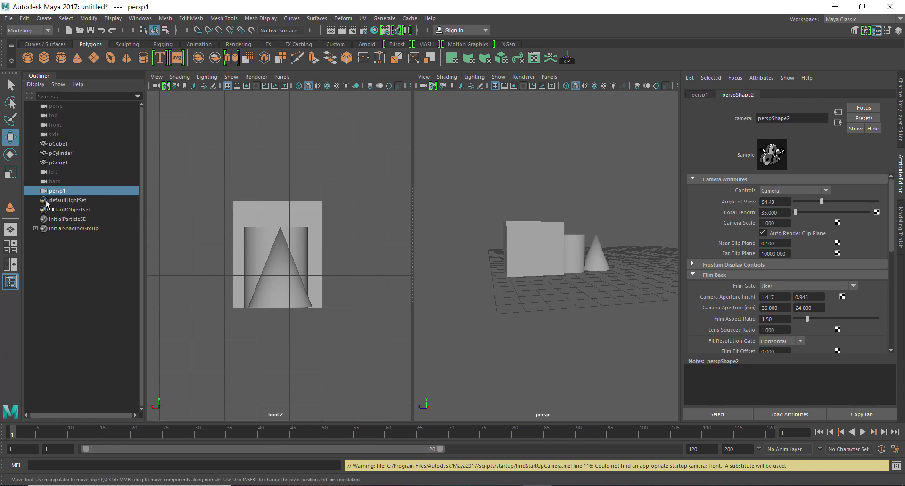
Step: Select defaultLightSet, defaultObjectSet, persp1 and the left camera in the Outliner
click(69, 201)
click(68, 210)
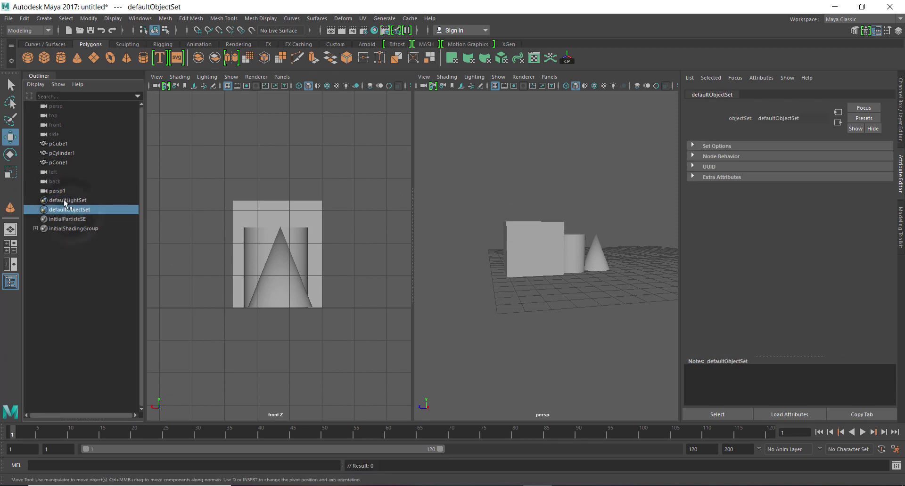
click(59, 191)
click(55, 182)
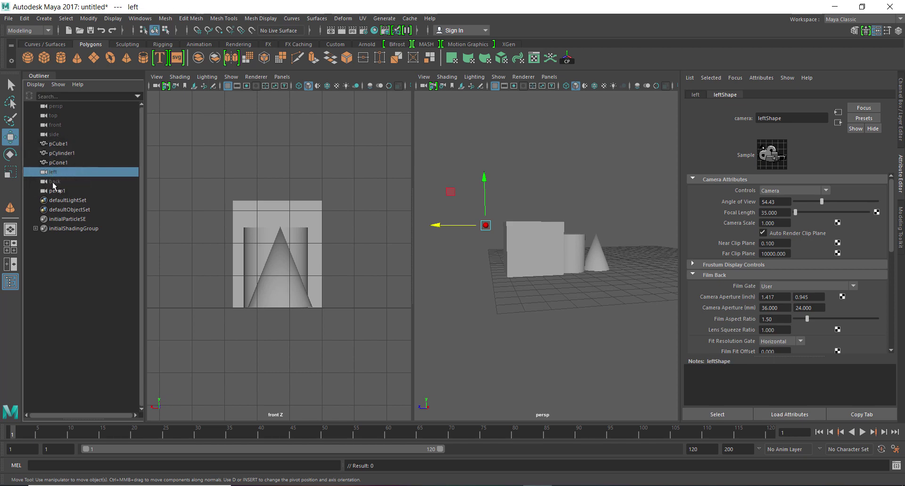
Step: Select pCube1, pCone1 and pCylinder1 in the Outliner, then return to the Four View layout
click(61, 144)
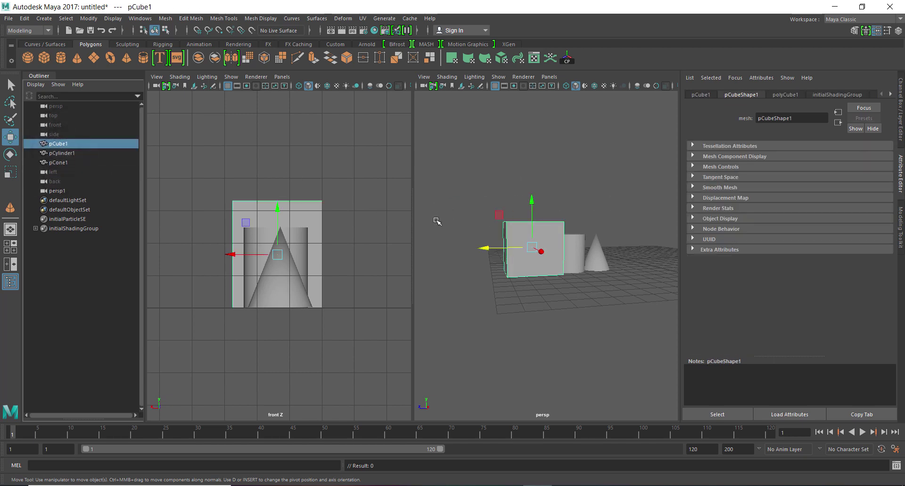
click(60, 162)
click(66, 155)
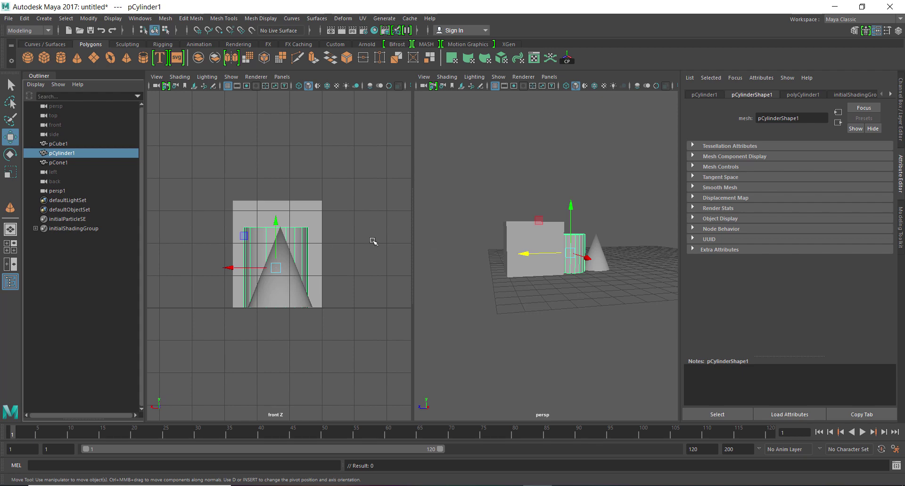
click(15, 250)
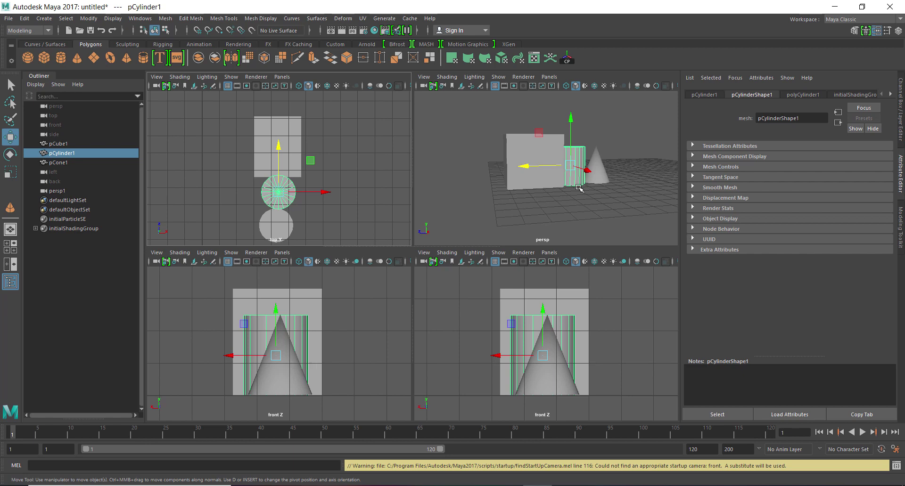
Step: Maximize the persp panel and tumble the camera to view the cube, cylinder and cone
key(space)
mouse_move(499, 256)
alt+mouse_down()
mouse_move(414, 260)
mouse_move(452, 260)
alt+mouse_up()
scroll(462, 273, up, 4)
scroll(468, 282, down, 3)
scroll(542, 292, down, 2)
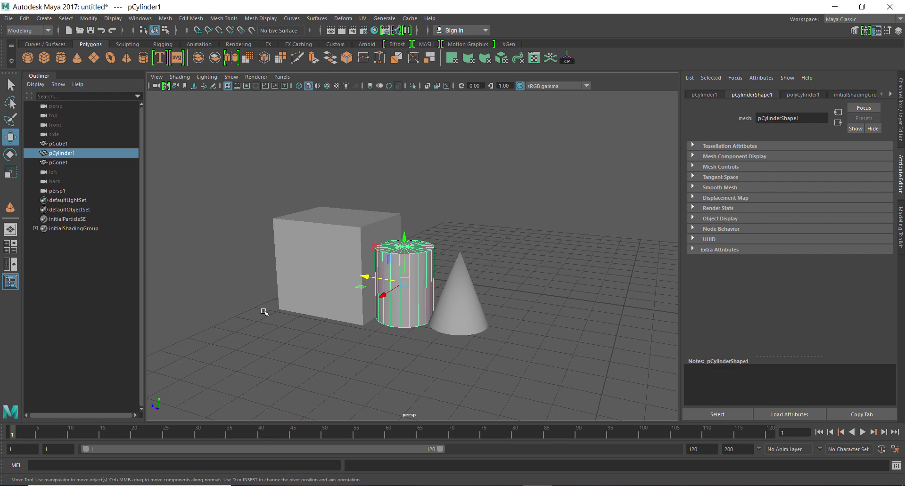
alt+drag(348, 326, 362, 334)
alt+right_drag(361, 334, 350, 362)
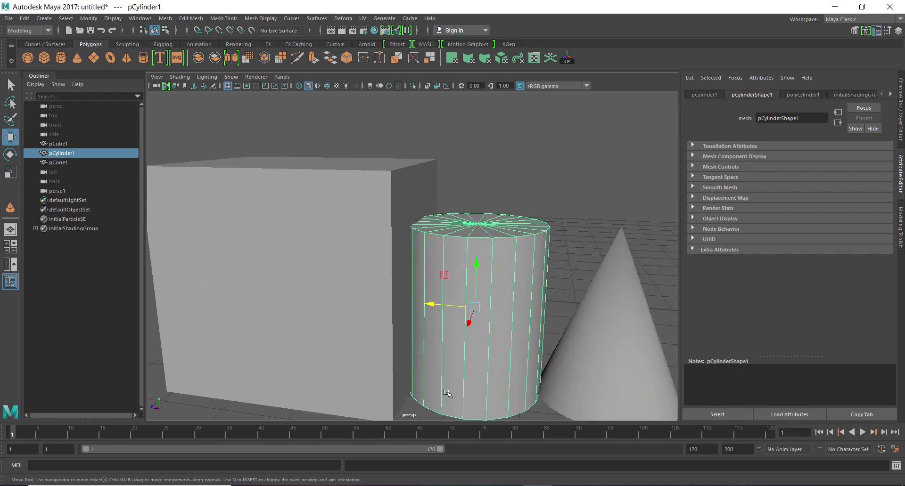